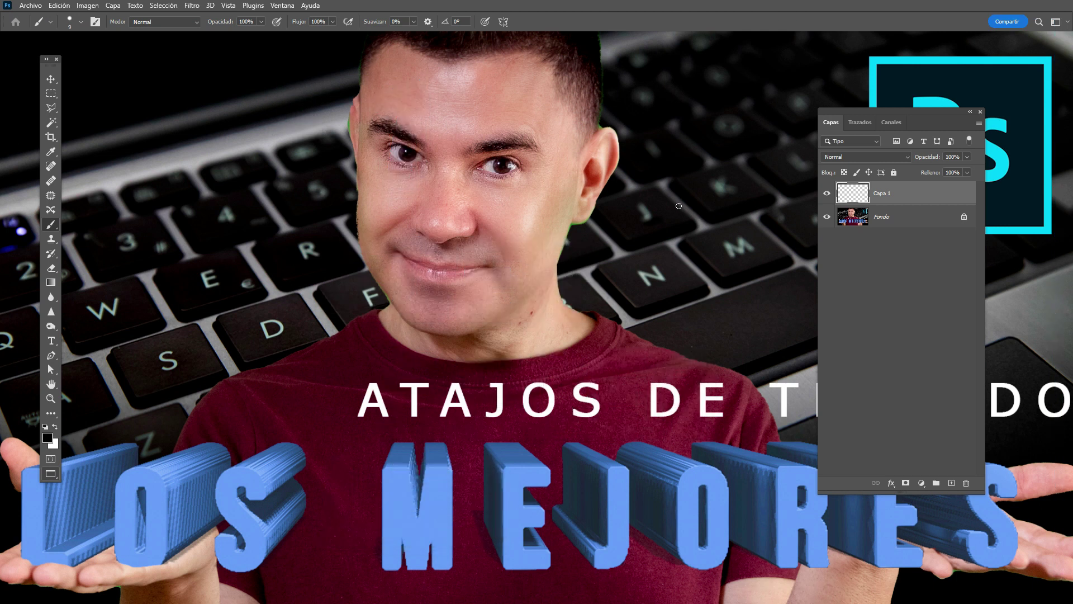
- With panels hidden, paint a test stroke on the thumbnail and undo it, then restore panels and pan
key("Tab")
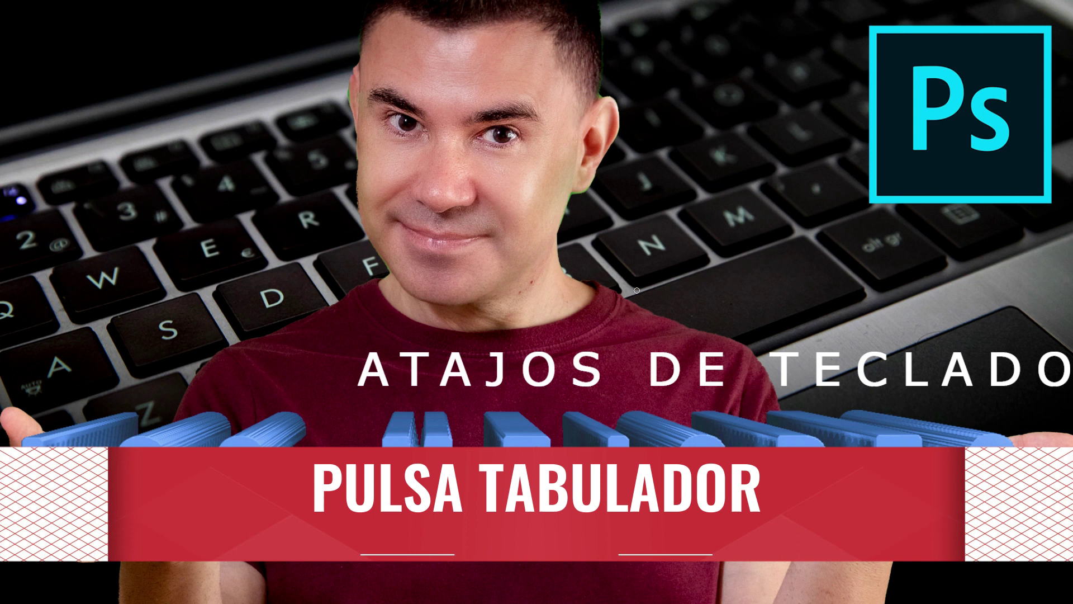
mouse_move(542, 246)
left_mouse_down()
mouse_move(653, 224)
mouse_move(395, 288)
left_mouse_up()
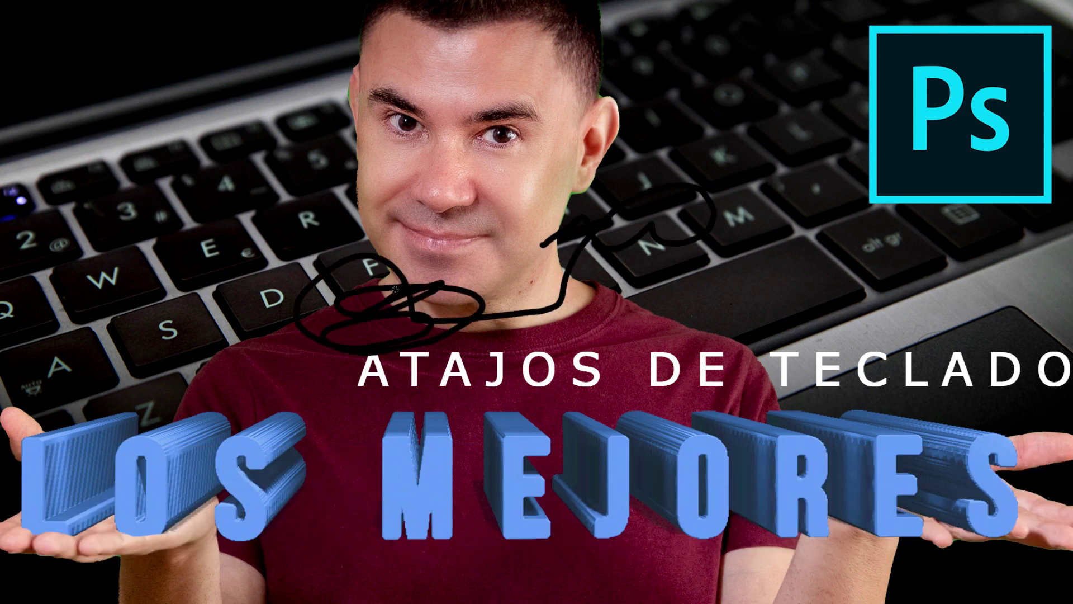
key("ctrl+z")
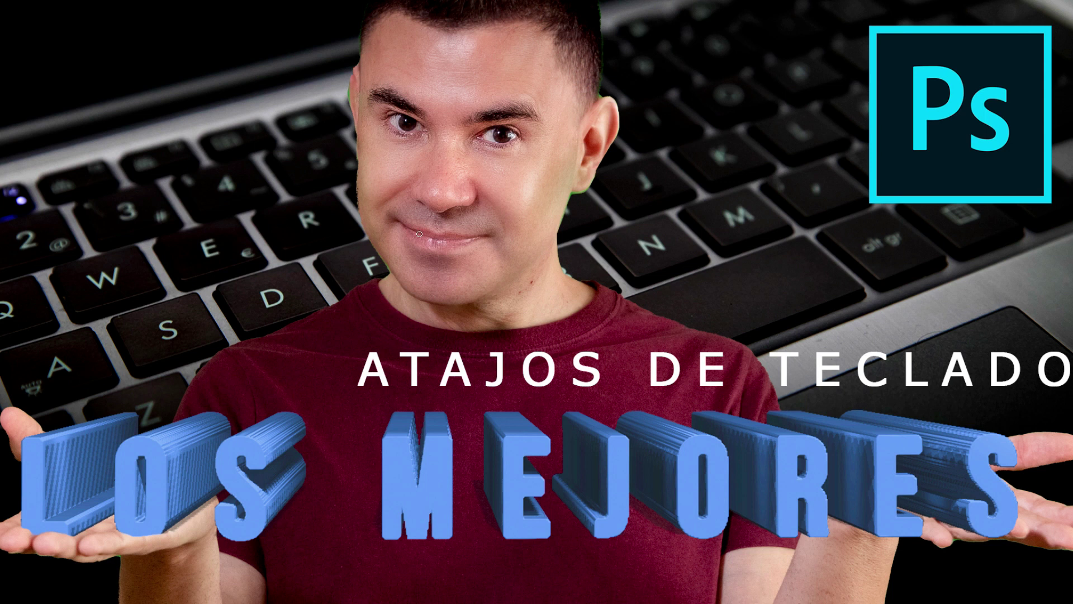
key("Tab")
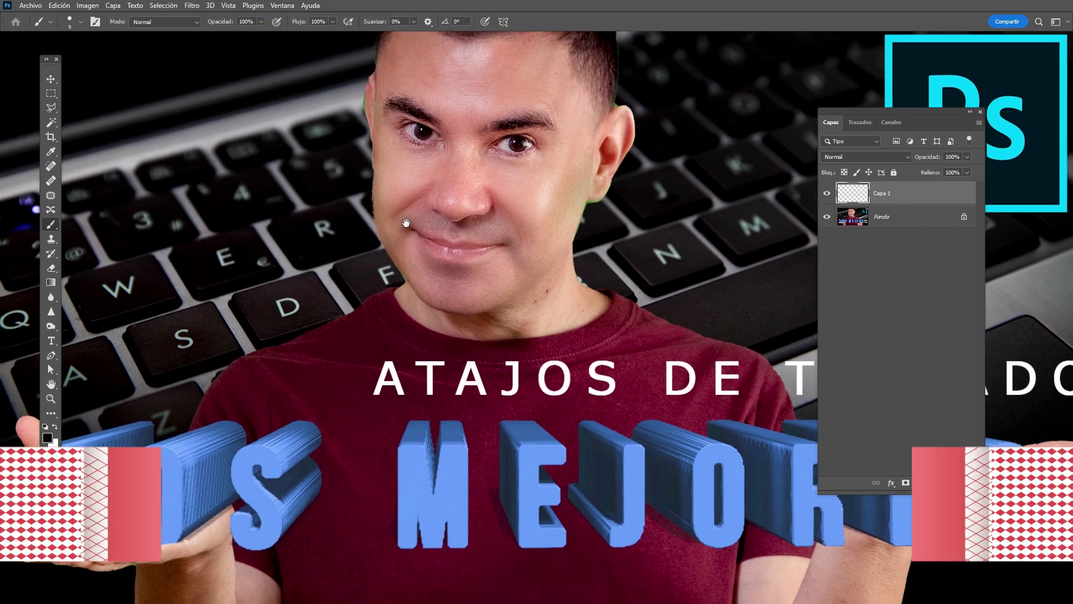
mouse_move(387, 241)
left_mouse_down()
mouse_move(449, 269)
mouse_move(383, 199)
mouse_move(409, 229)
left_mouse_up()
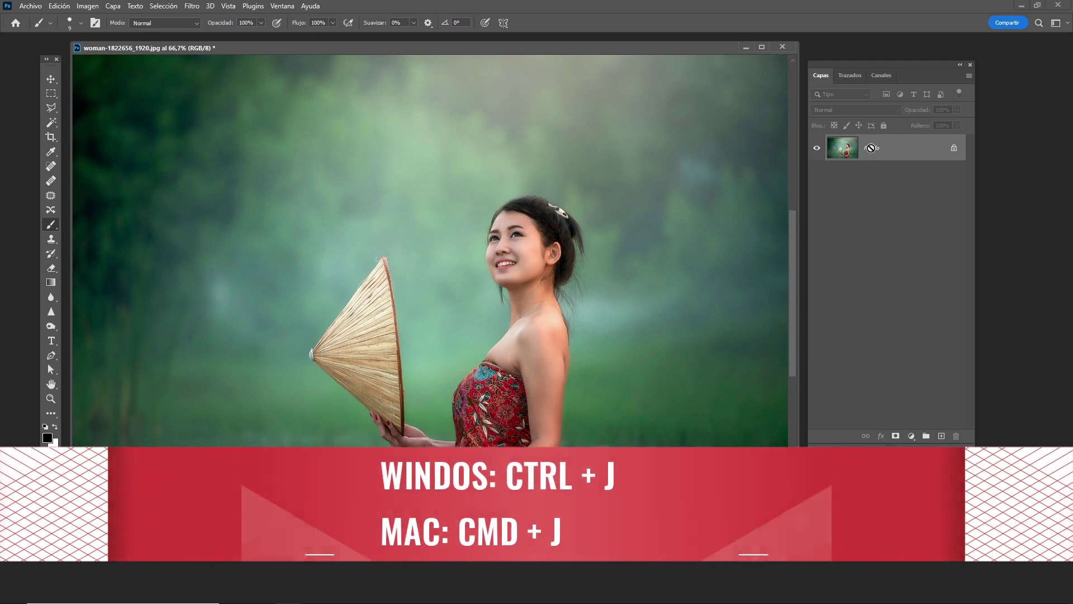
- Duplicate the background as Capa 1, group it with PAISAJE into Grupo 1, and toggle the Layers panel
key("ctrl+j")
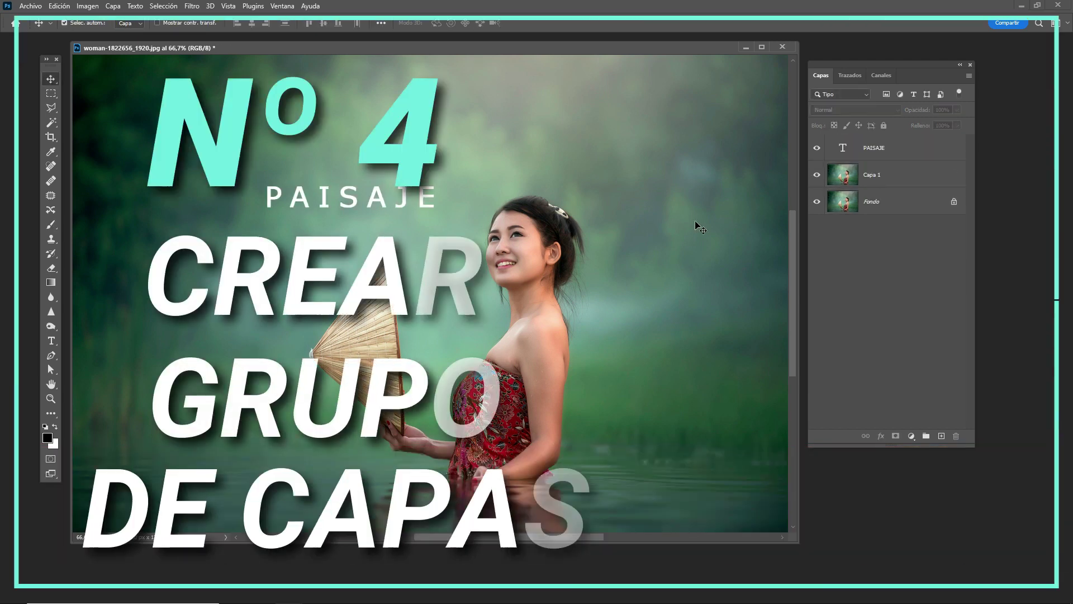
left_click(888, 151)
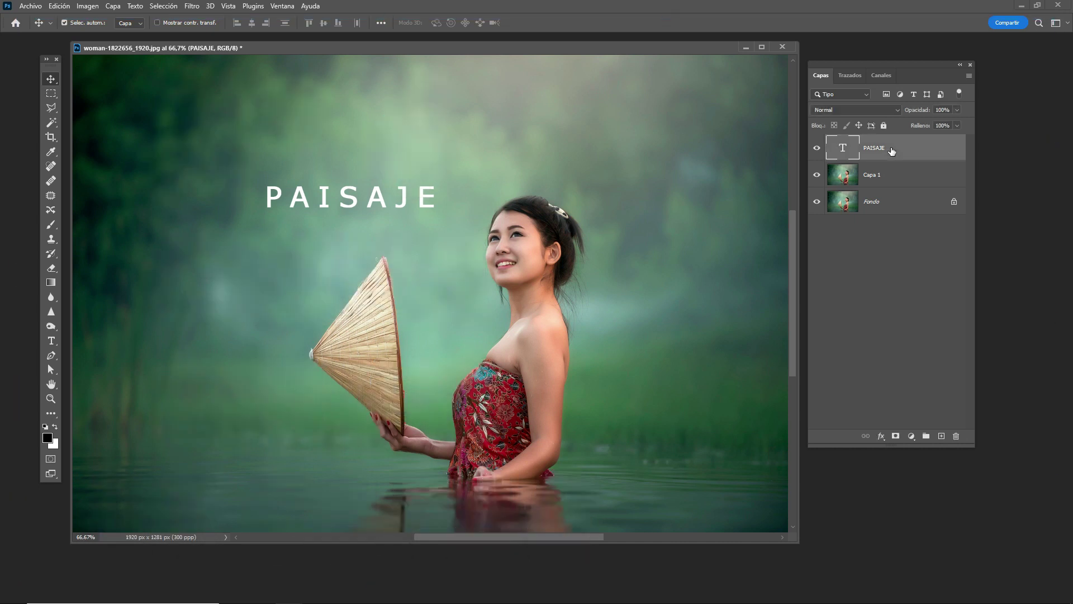
left_click(904, 182, "ctrl")
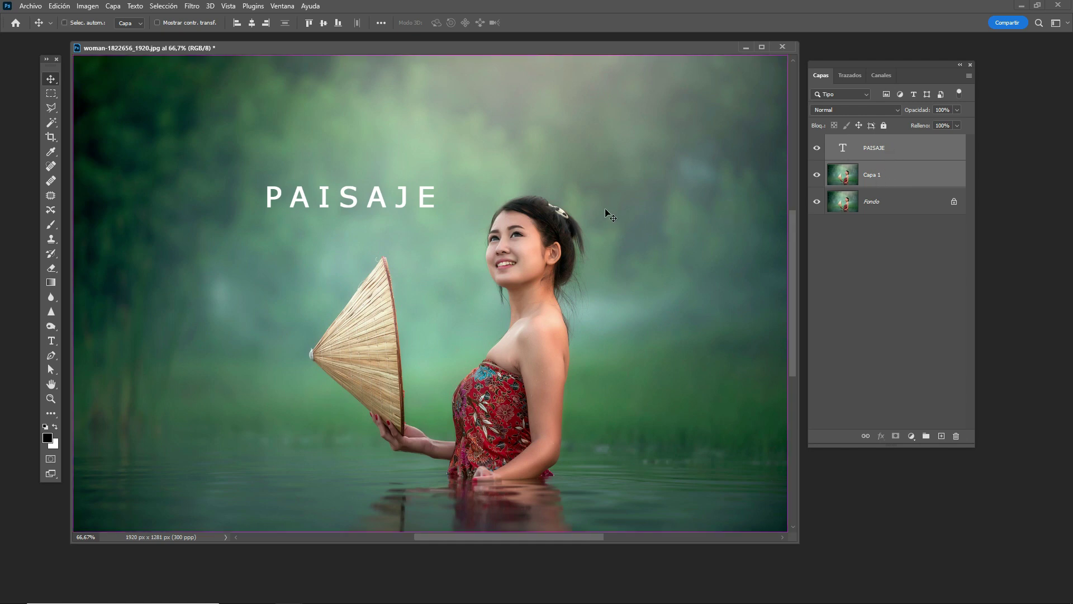
key("ctrl+g")
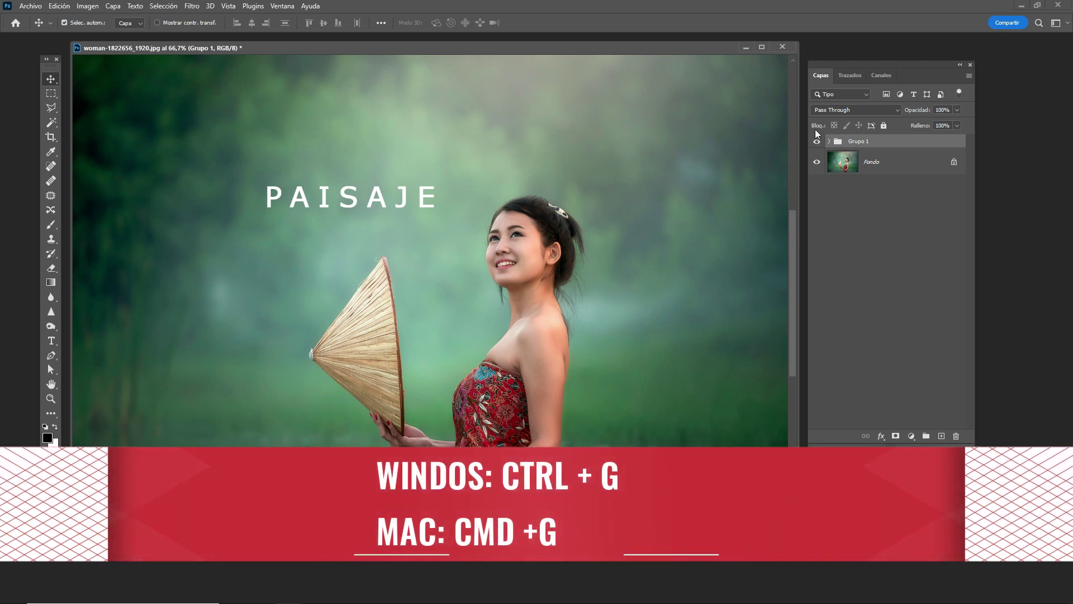
left_click(829, 142)
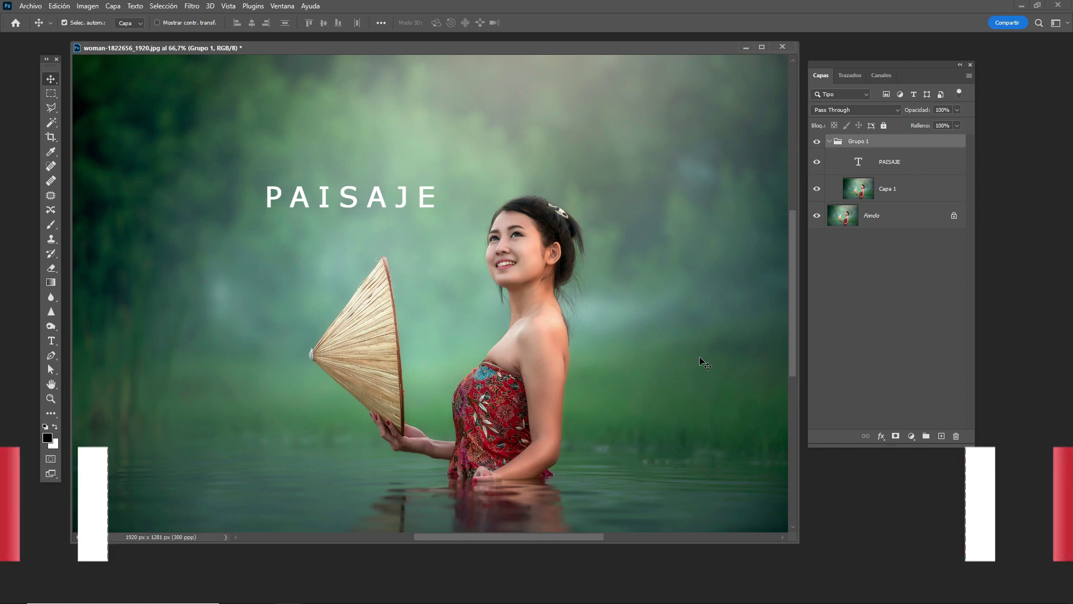
key("F7")
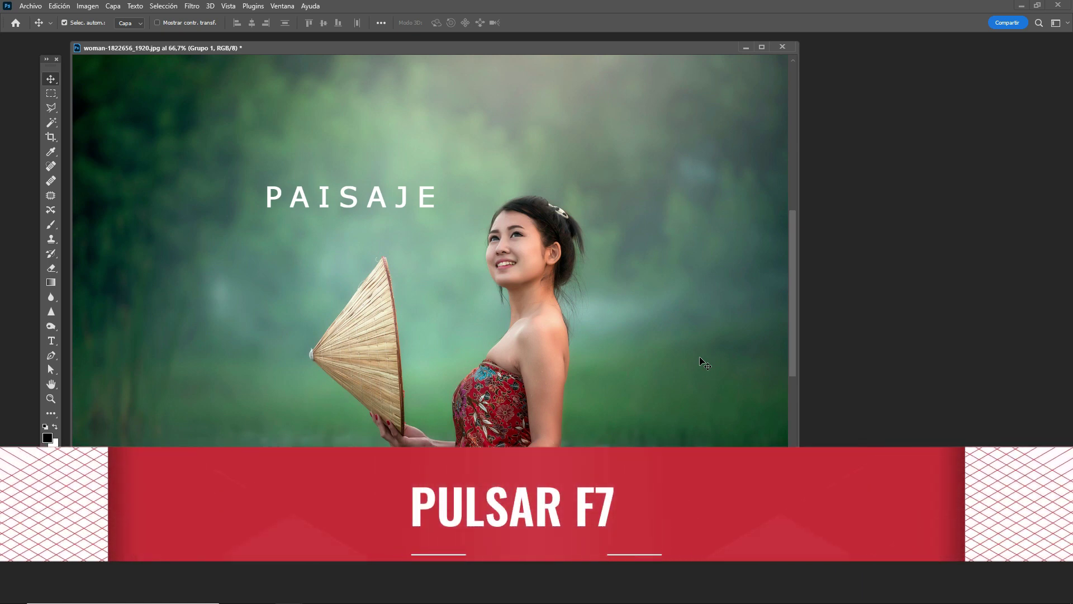
key("F7")
key("F7")
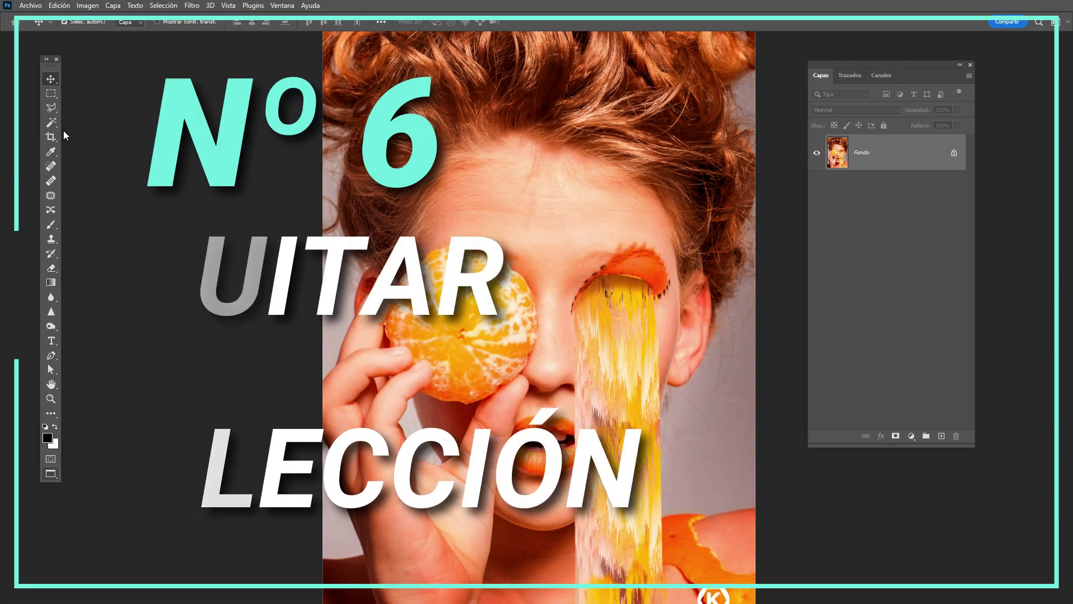
- Draw an Elliptical Marquee selection around the orange, reposition it, then deselect with Ctrl+D
left_click(52, 94)
left_click(111, 104)
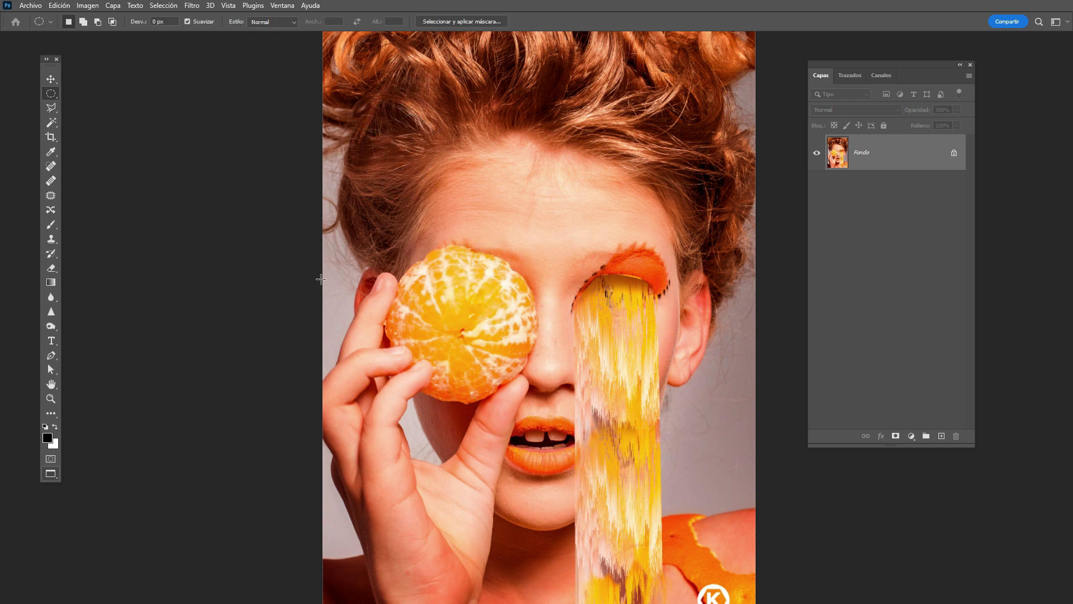
left_click_drag(384, 242, 575, 399)
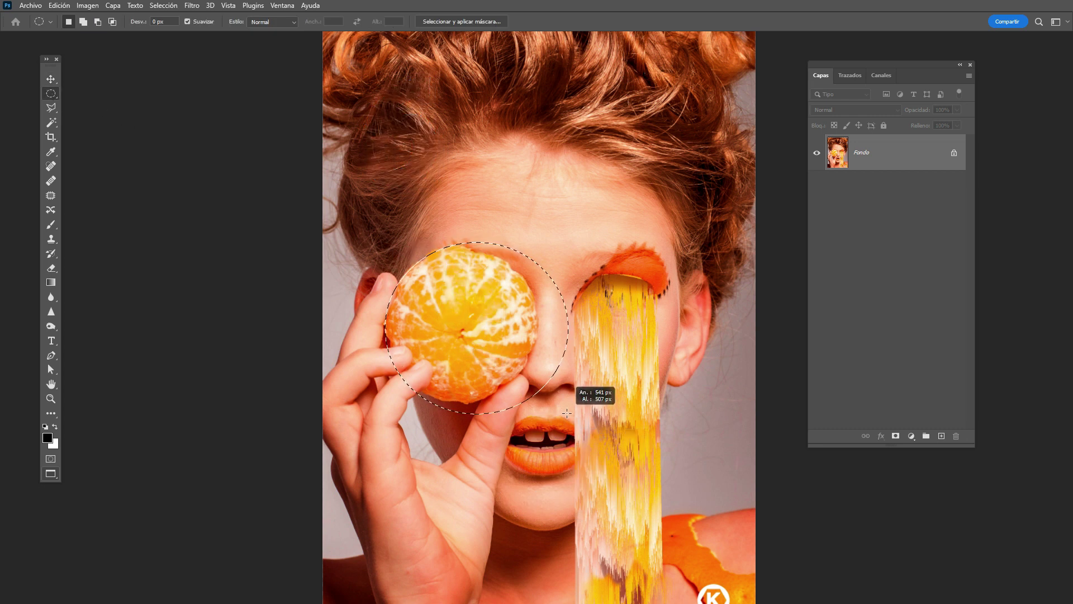
left_click_drag(499, 341, 514, 351)
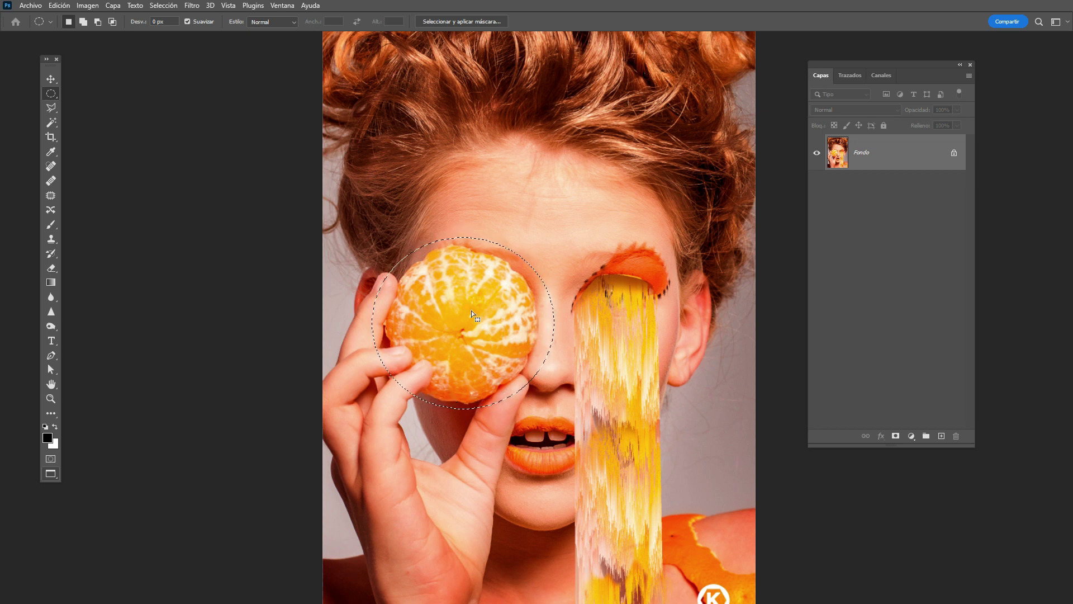
key("ctrl+d")
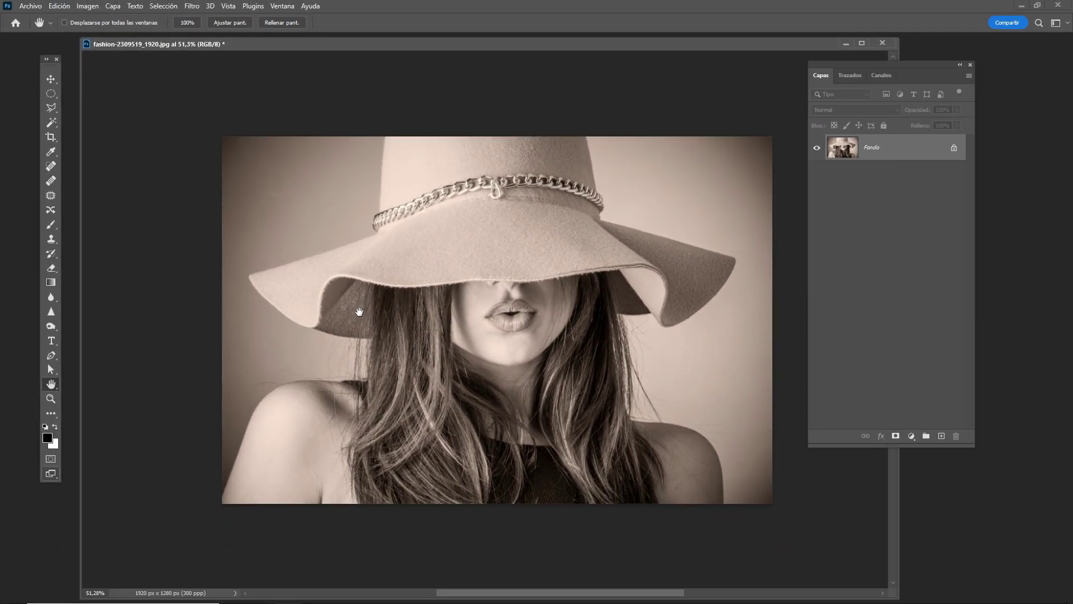
- Fit the sepia hat portrait to the window with Ctrl+0, then view it at 100% with Ctrl+1
key("ctrl+0")
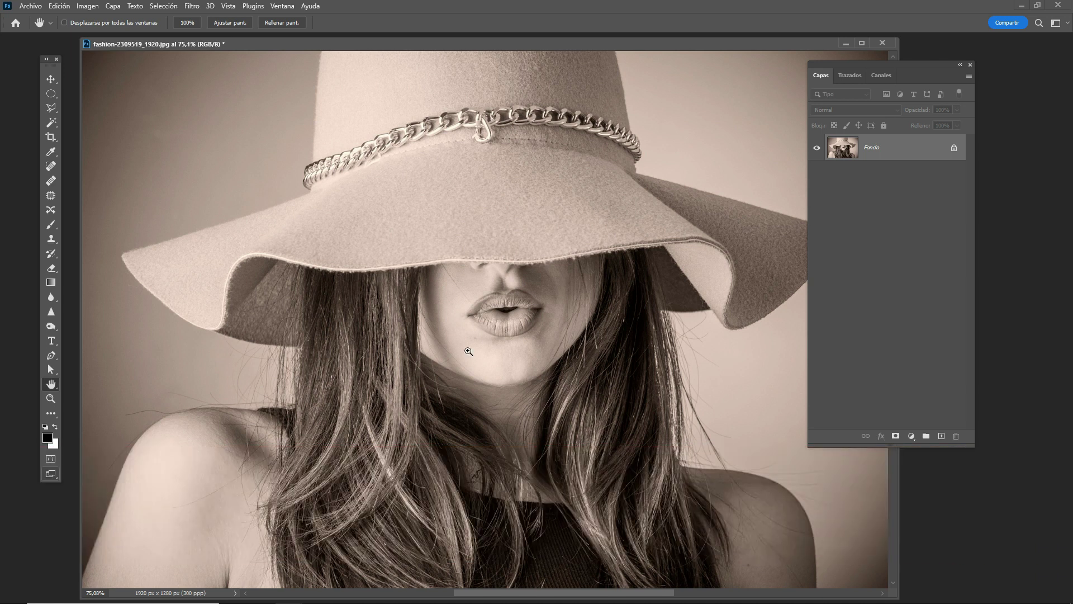
key("ctrl+1")
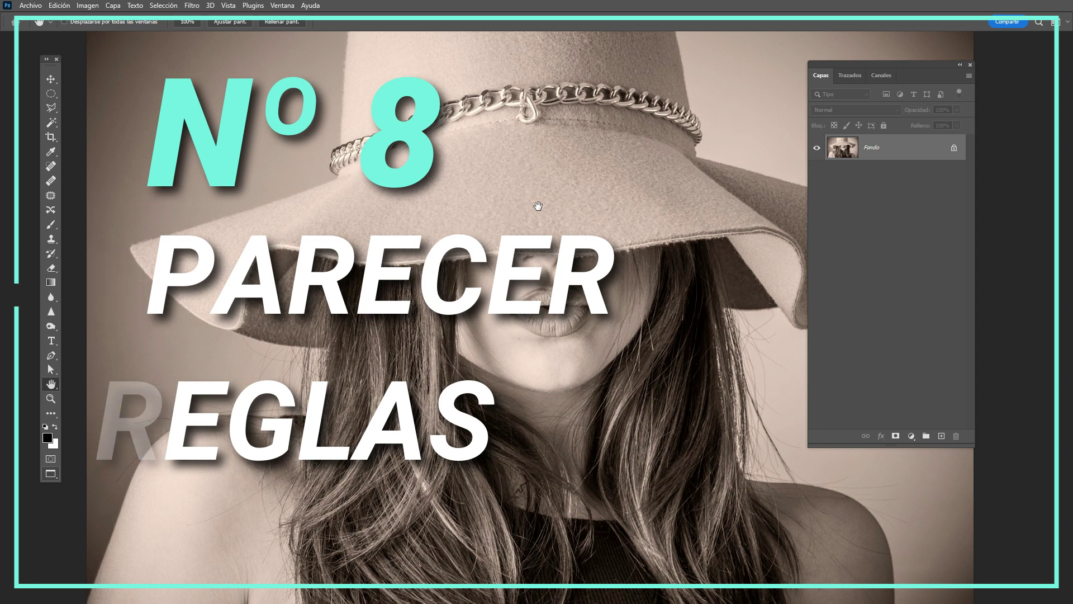
- Show rulers and add guides along the hat brim, through the face, and below the lips
key("ctrl+r")
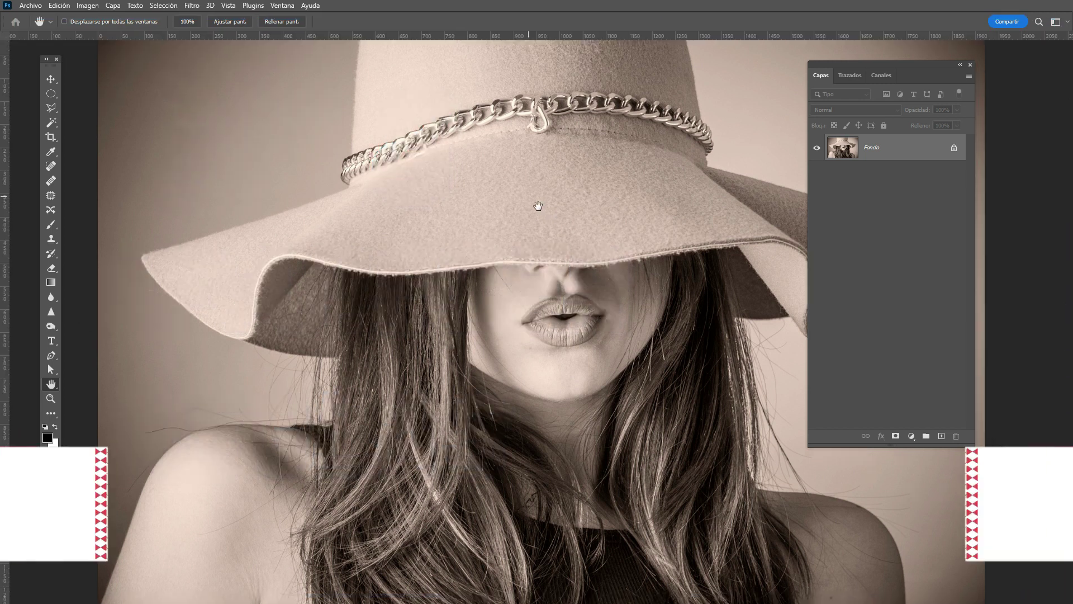
left_click_drag(425, 38, 395, 246)
left_click_drag(4, 223, 518, 224)
left_click_drag(5, 224, 606, 224)
left_click_drag(487, 41, 477, 352)
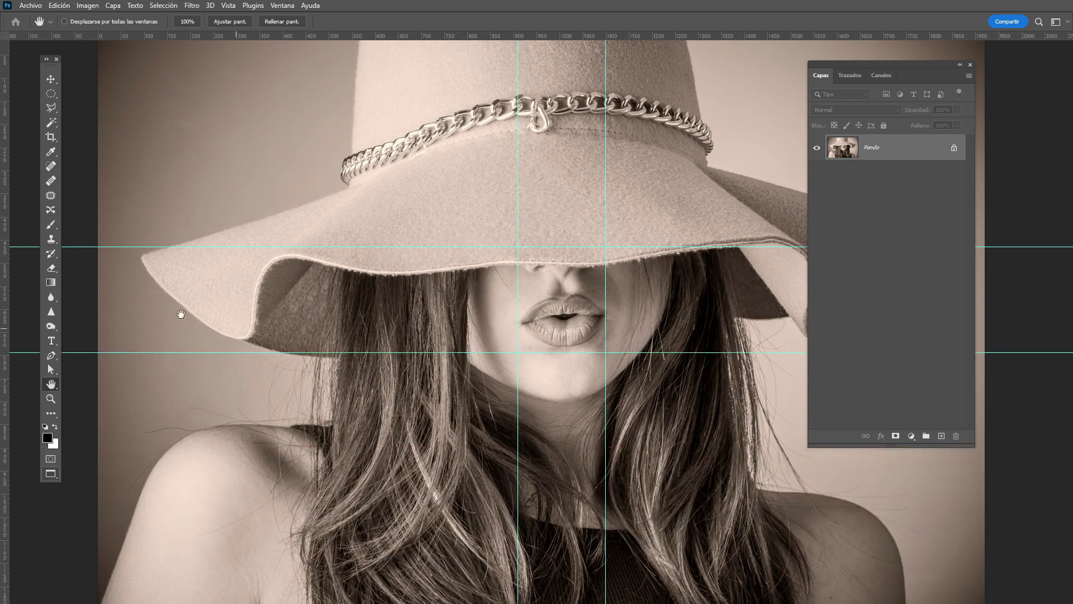
- Switch the ruler units to Centímetros, then back to Píxeles
right_click(577, 35)
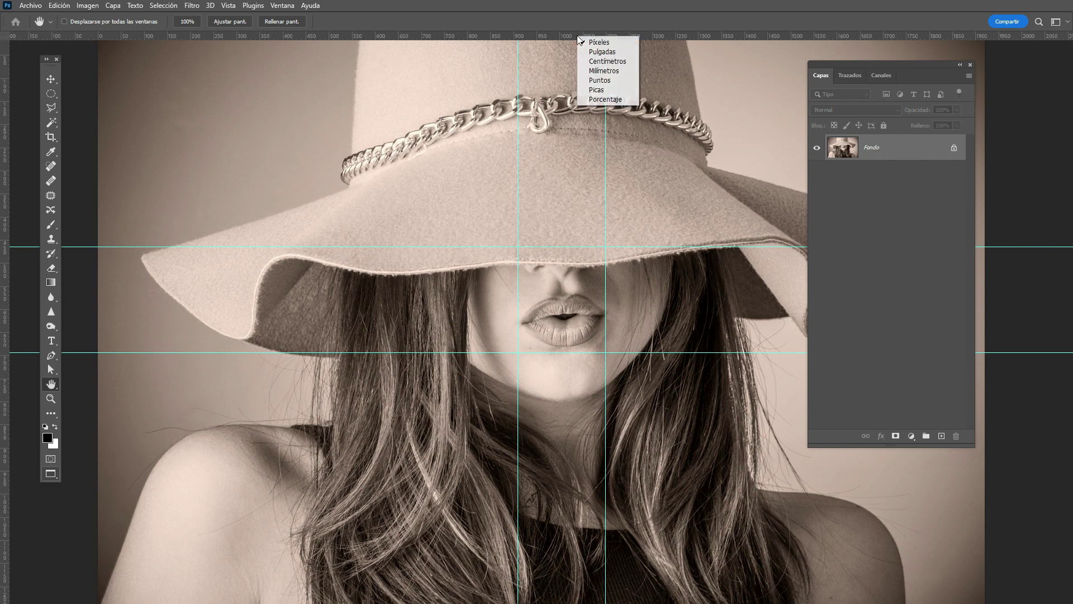
left_click(588, 62)
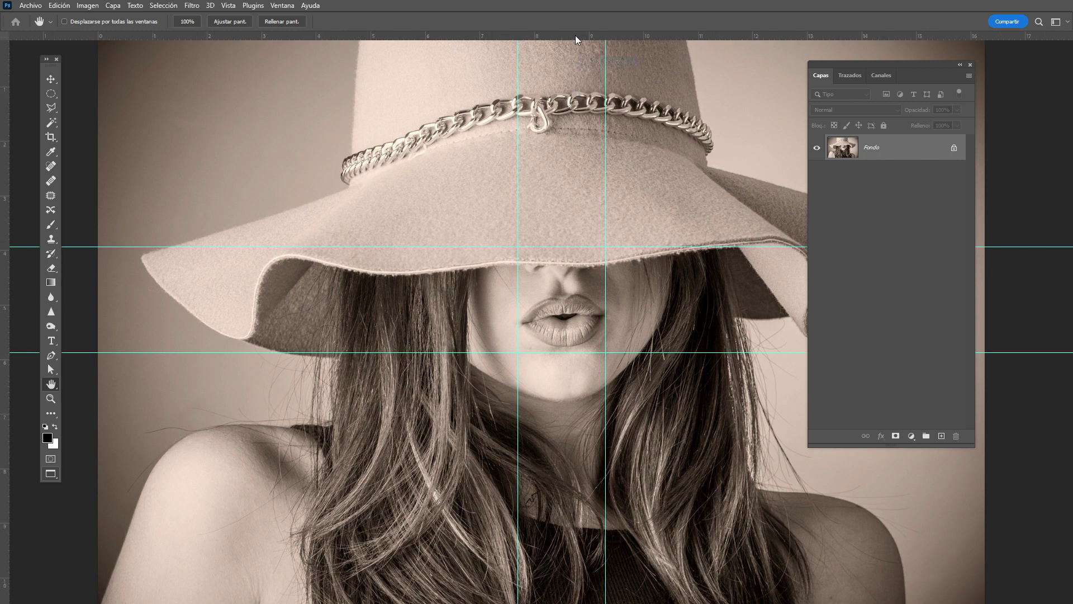
right_click(577, 36)
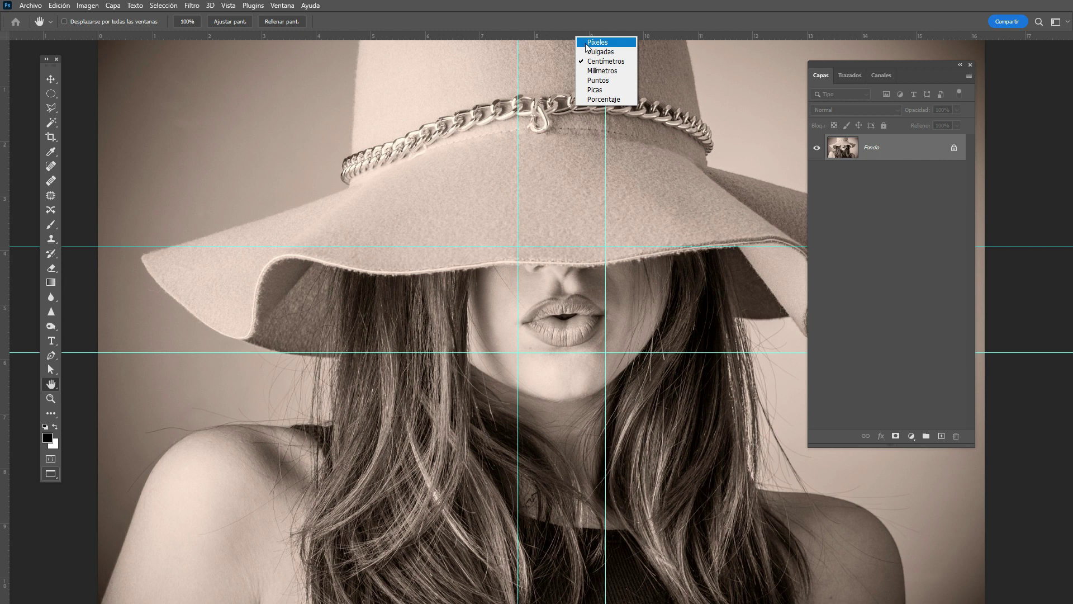
left_click(586, 43)
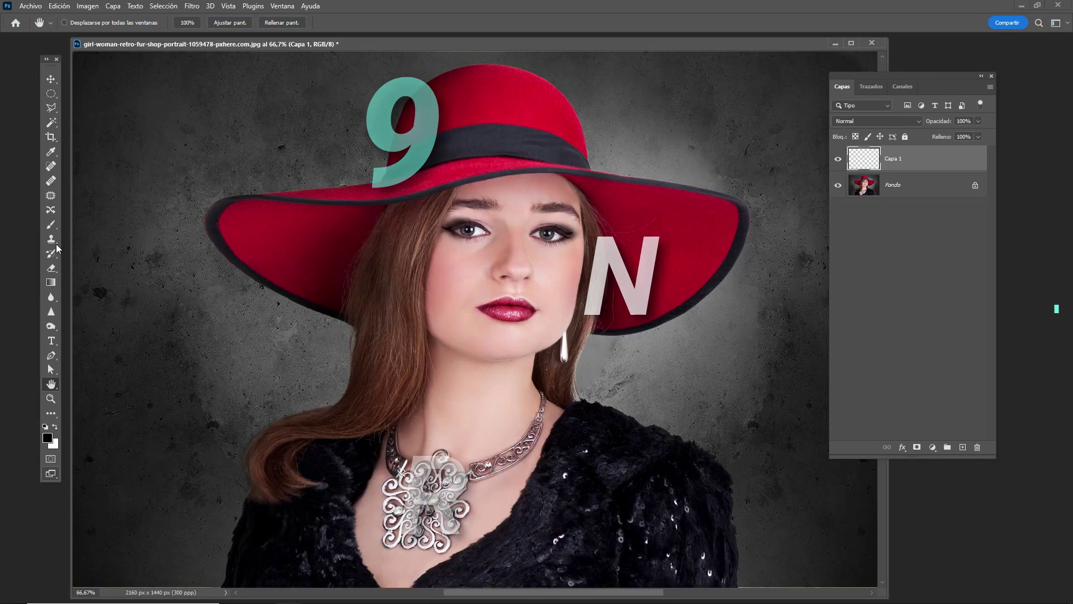
- Select the Brush, sample the hat's red as the colour, and set the brush size to 85 px
left_click(51, 225)
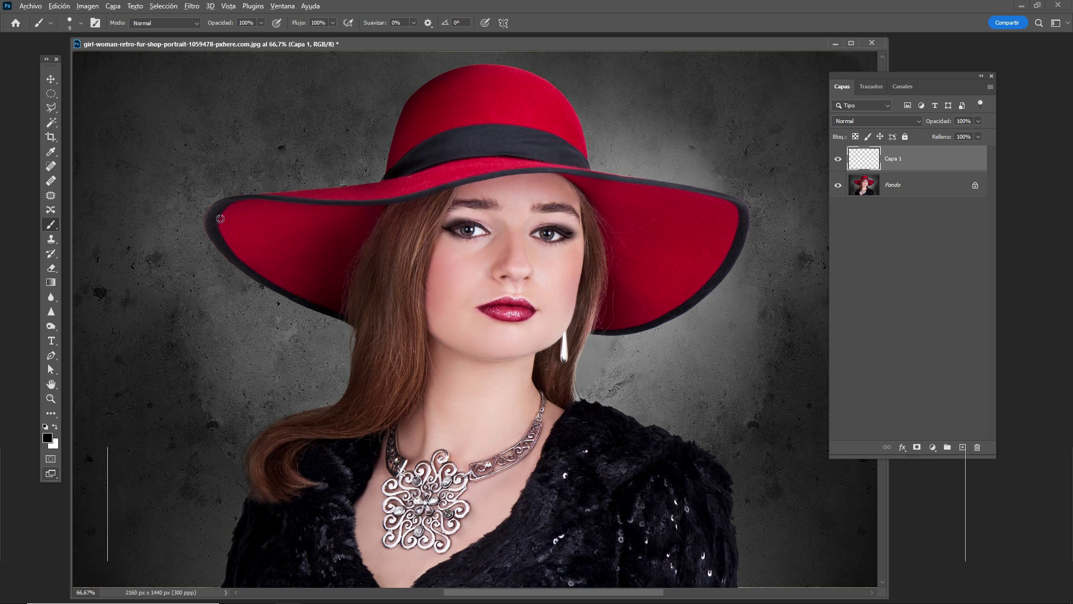
left_click(280, 224, "alt")
right_click(177, 333)
left_click_drag(240, 339, 267, 339)
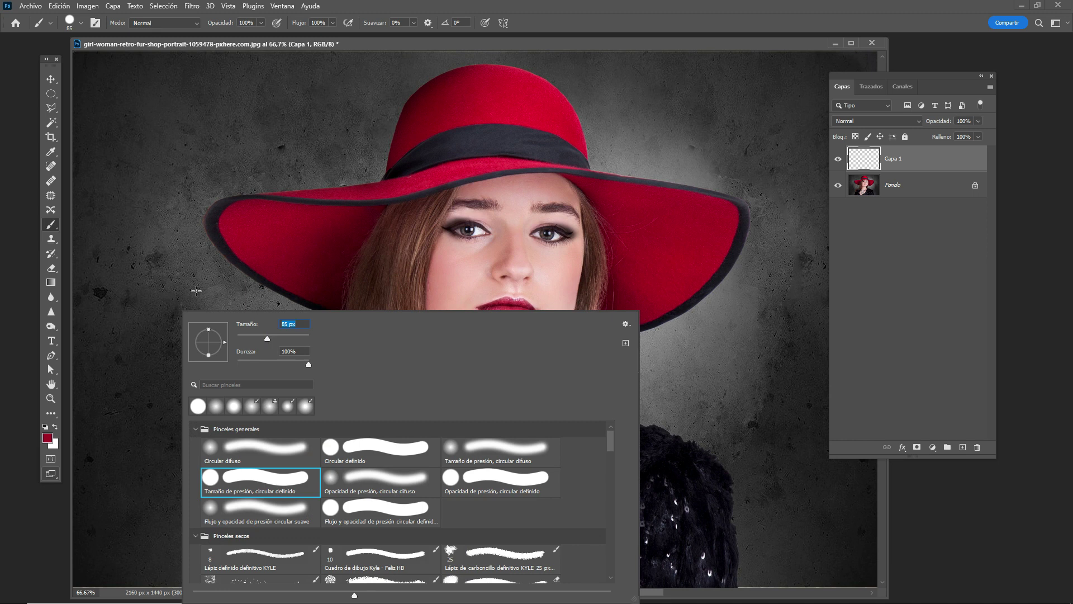
- Paint a broad red daub left of the hat, then undo it
left_click(196, 290)
left_click_drag(203, 291, 213, 384)
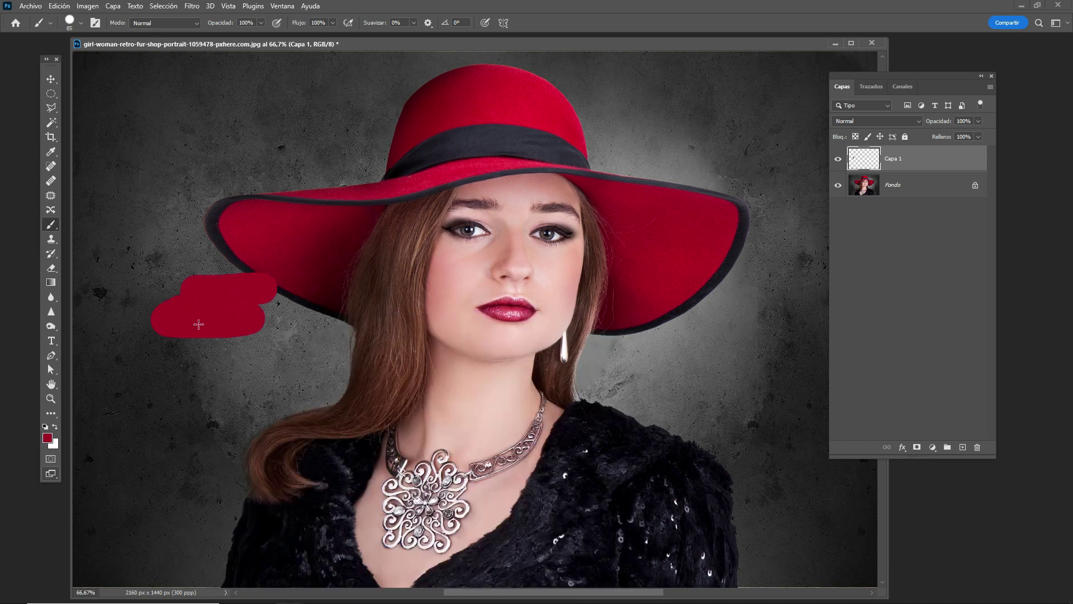
key("ctrl+z")
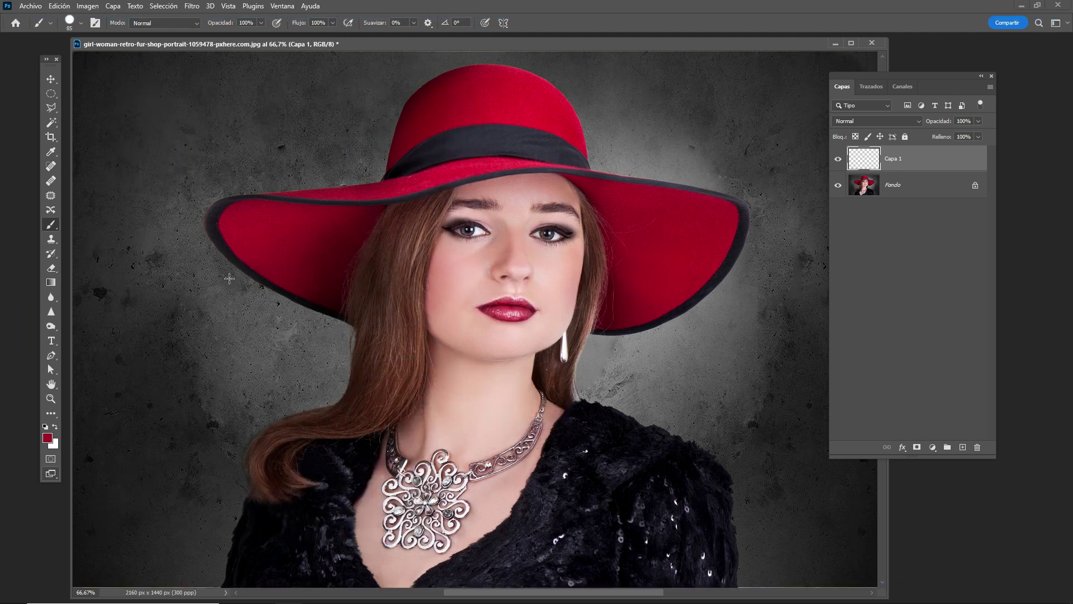
- Paint a red stroke along the hat's left brim, toggling the brush cursor with Caps Lock
key("Caps_Lock")
mouse_move(197, 197)
left_mouse_down()
mouse_move(292, 187)
mouse_move(227, 229)
mouse_move(227, 377)
mouse_move(237, 390)
left_mouse_up()
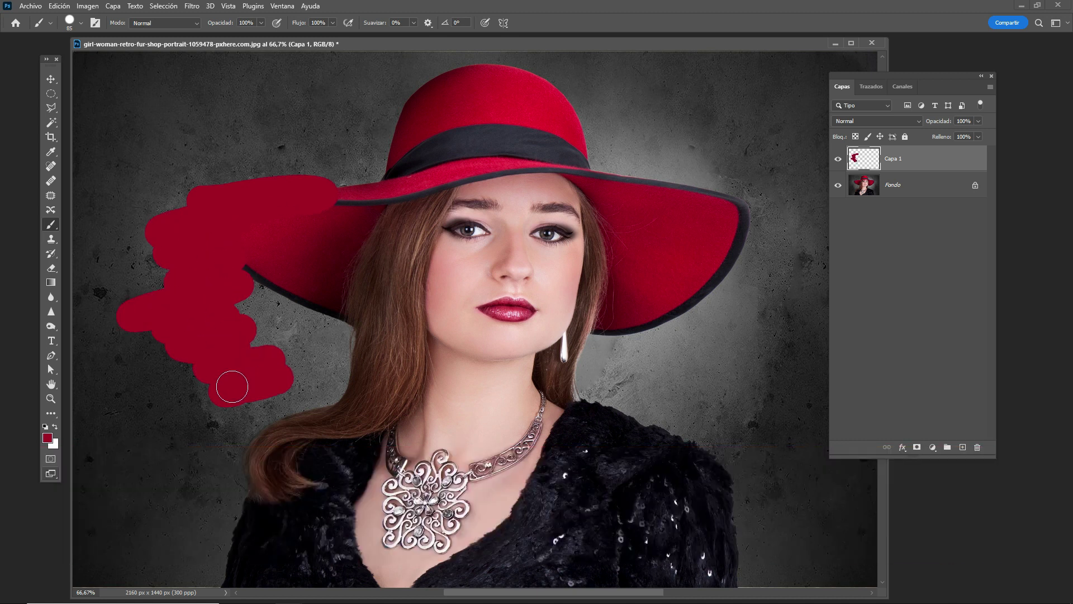
key("Caps_Lock")
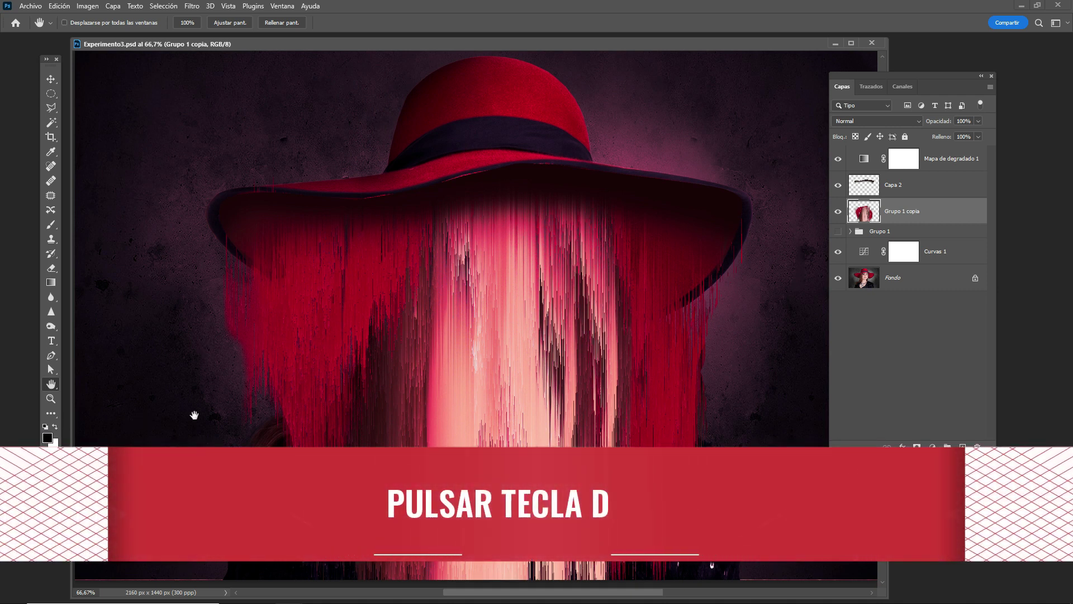
- Reset to default colours, swap them, and set red as the foreground colour
key("d")
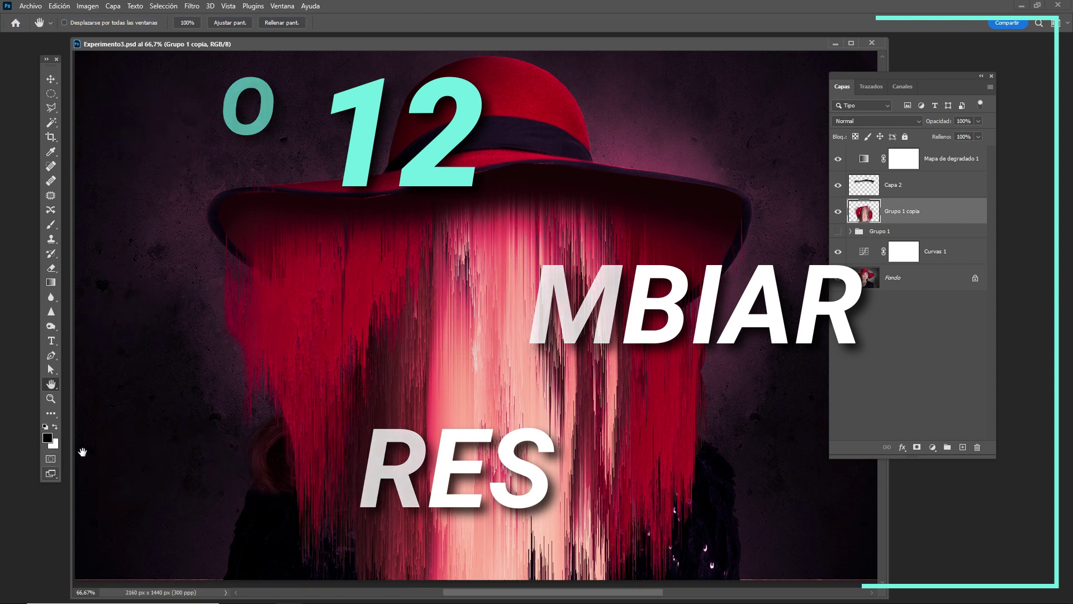
key("x")
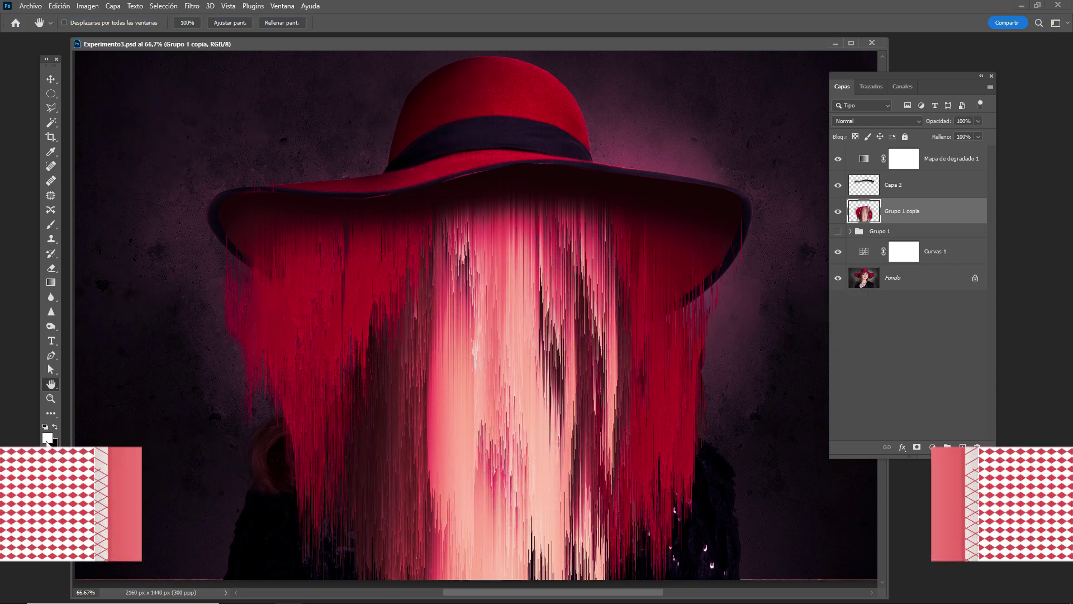
left_click(48, 437)
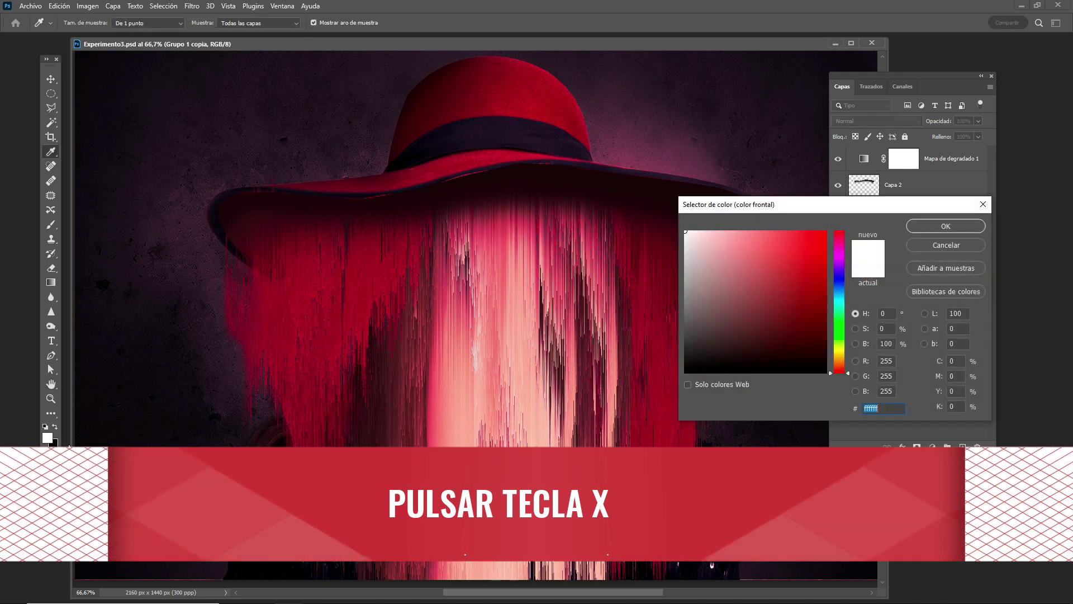
key("Return")
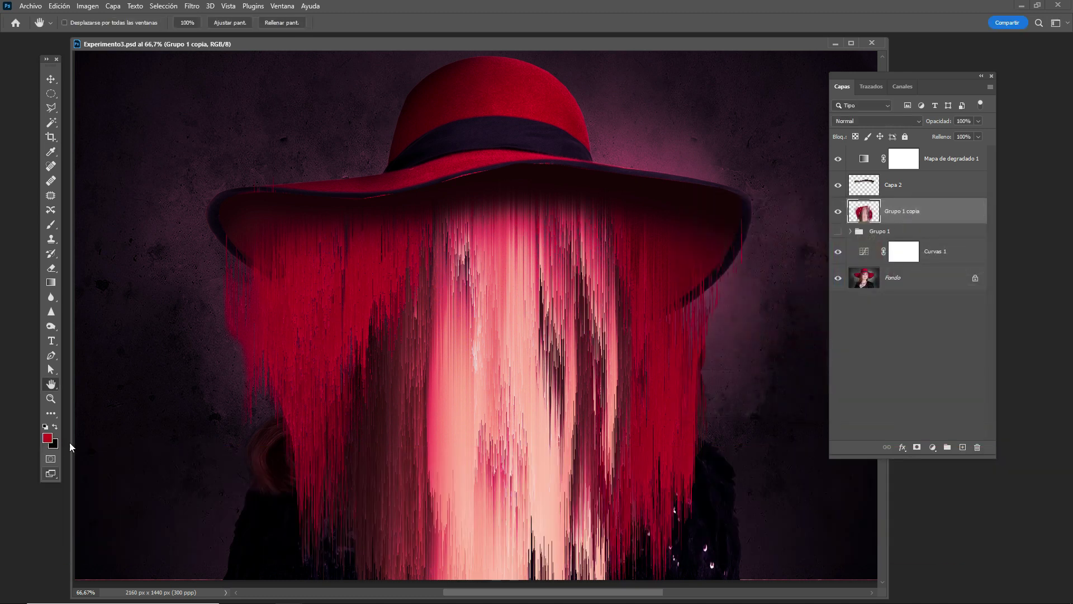
- Set the background colour to blue, then swap colours so red ends as the foreground
left_click(54, 447)
left_click(839, 288)
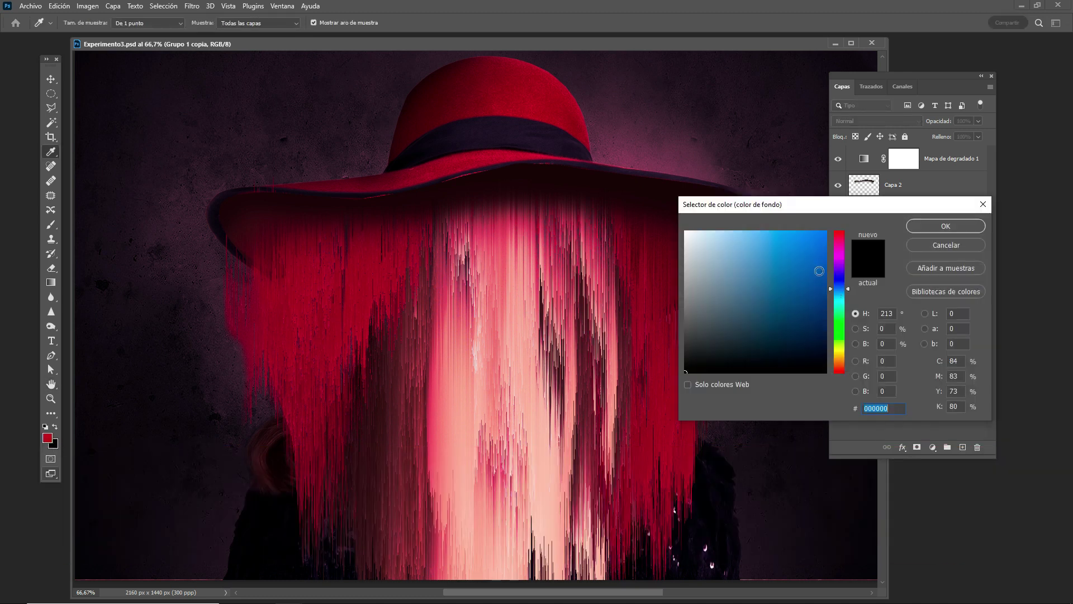
left_click(813, 268)
left_click(928, 226)
key("h")
key("x")
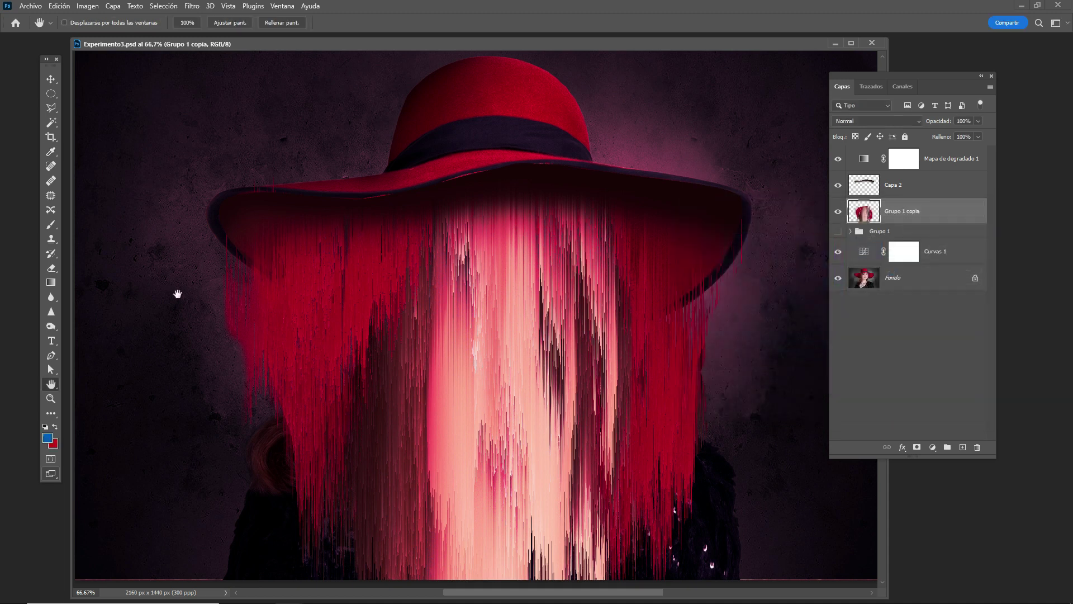
key("x")
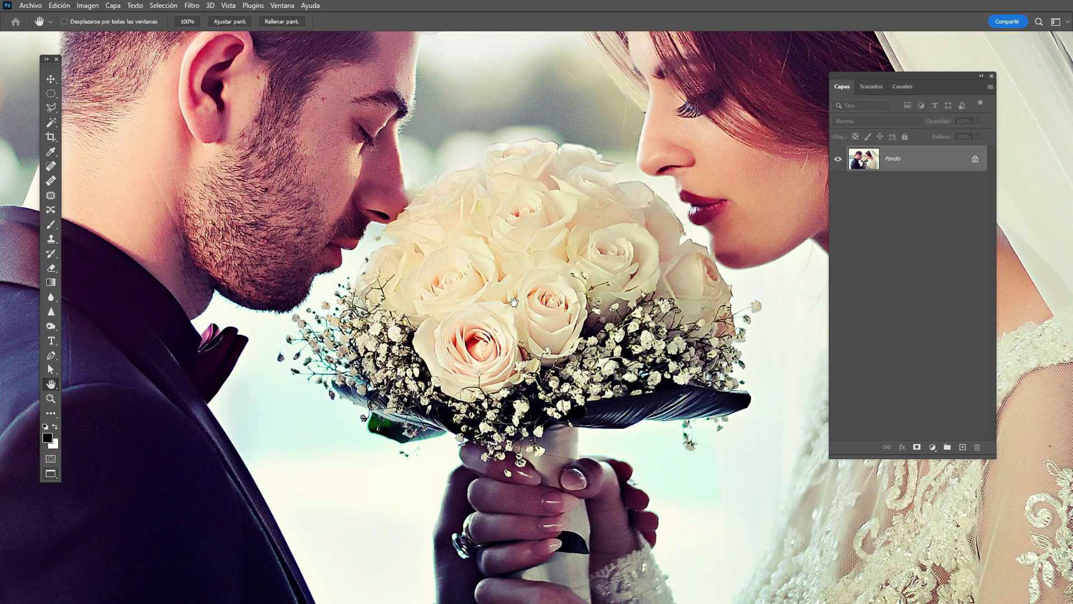
- Zoom in and out around the rose bouquet using Alt with the mouse wheel
scroll(513, 302, "up", 2)
scroll(513, 302, "up", 2)
scroll(513, 302, "up", 2)
scroll(513, 302, "down", 3)
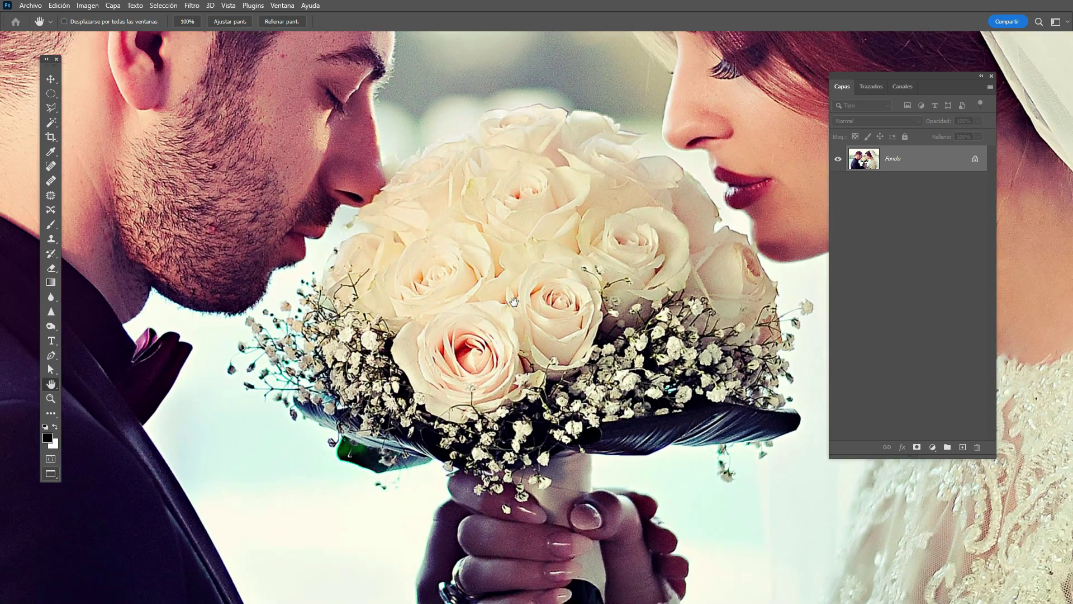
scroll(513, 302, "down", 1)
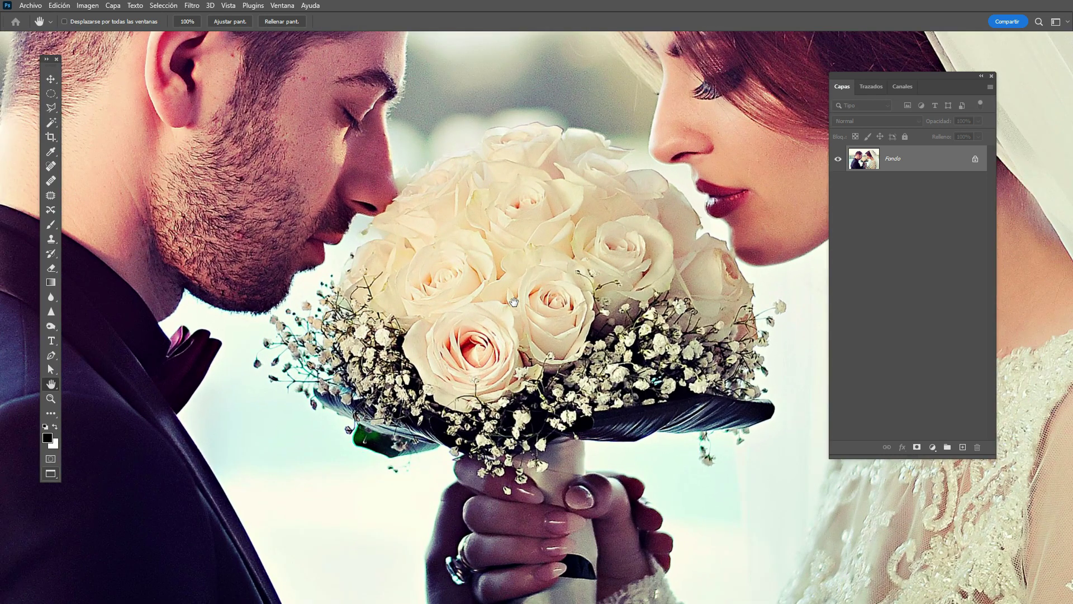
scroll(518, 299, "up", 1)
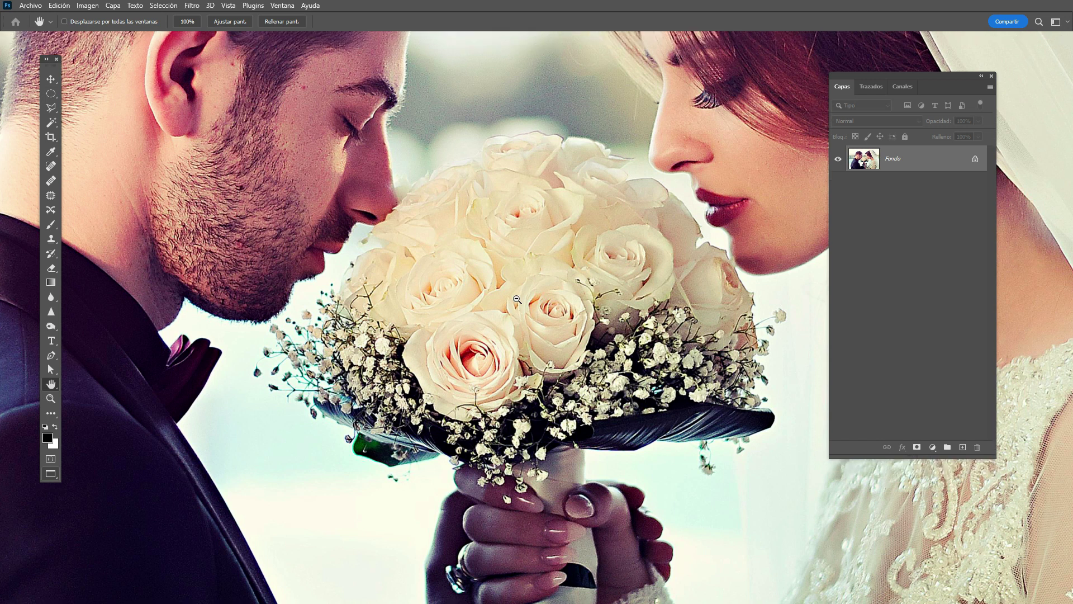
scroll(518, 300, "up", 2)
scroll(517, 300, "up", 1)
scroll(518, 300, "up", 1)
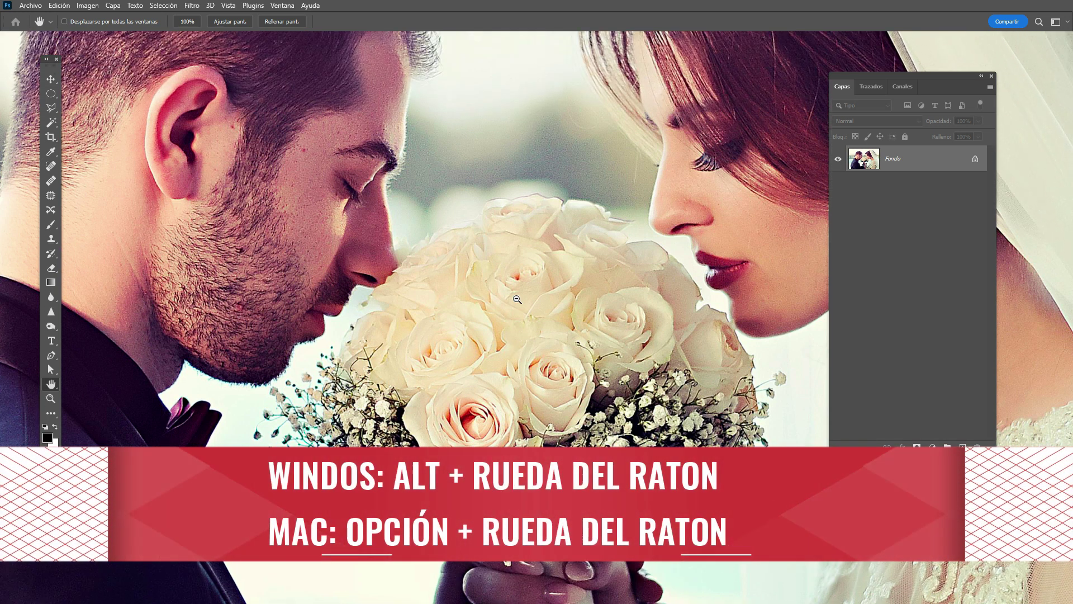
scroll(518, 299, "up", 1)
scroll(517, 300, "up", 2)
scroll(517, 300, "down", 1)
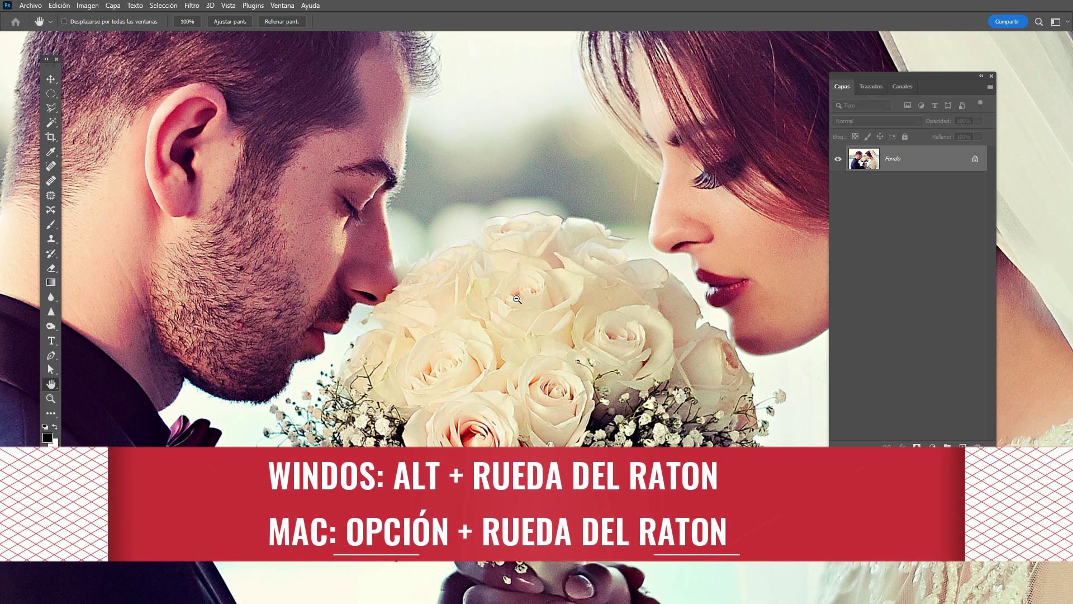
scroll(518, 299, "down", 2)
scroll(517, 300, "down", 2)
scroll(517, 300, "down", 2)
scroll(517, 299, "down", 1)
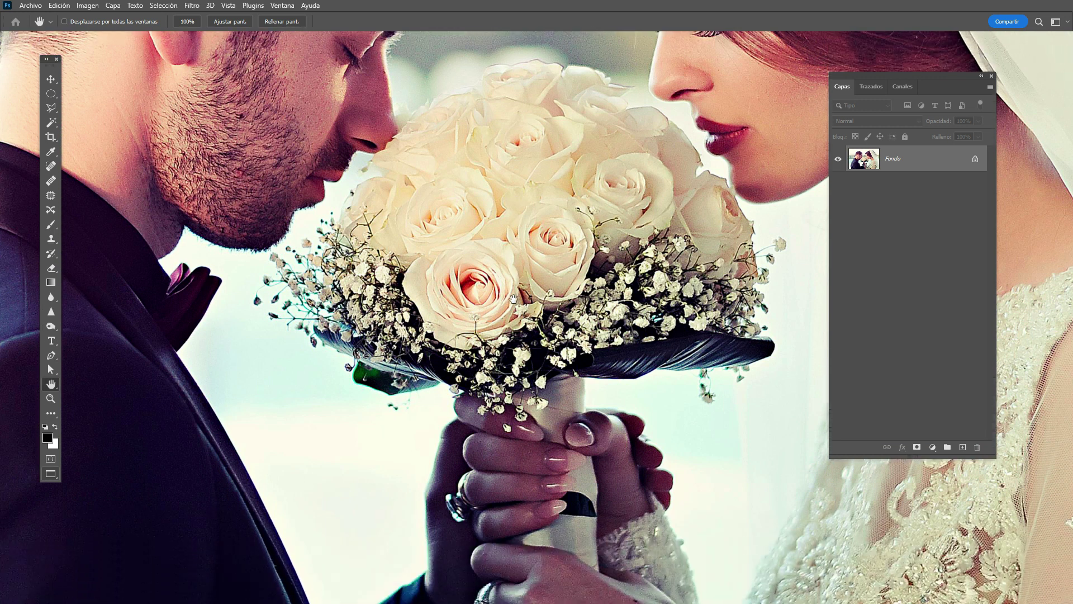
scroll(513, 299, "down", 2)
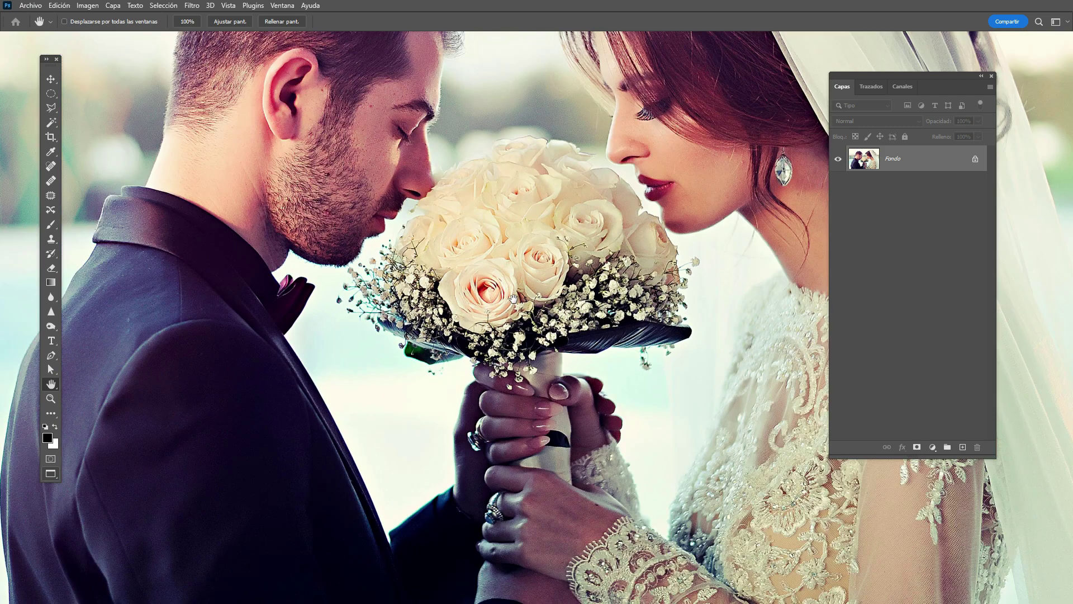
scroll(513, 298, "down", 3)
scroll(513, 299, "up", 3)
scroll(513, 299, "up", 3)
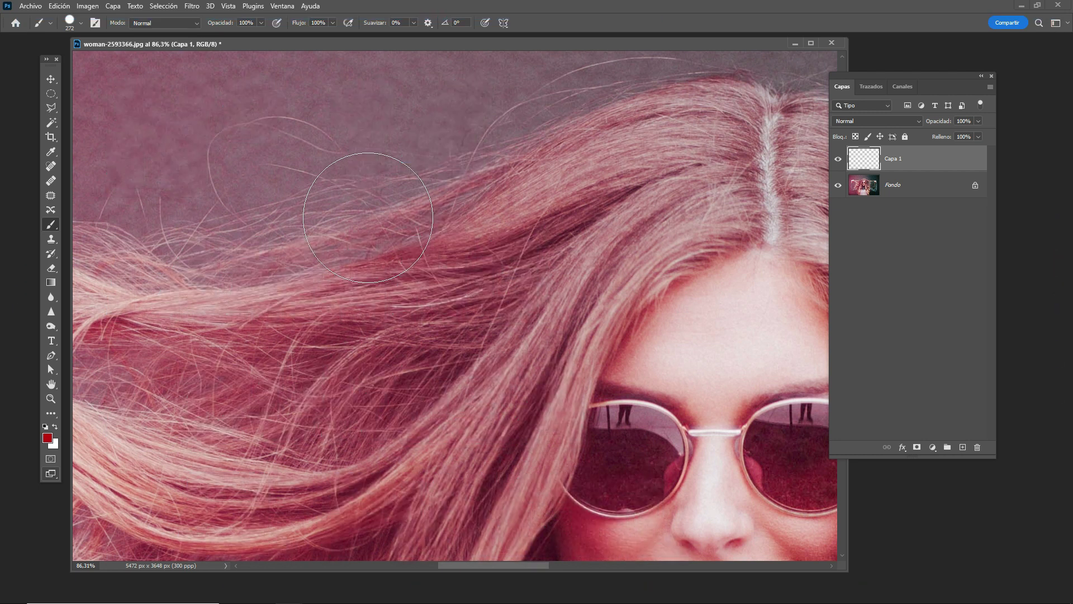
- Resize the brush and lower its hardness with Alt+right-drag, then paint a large red stroke across the hair
key("alt")
right_click(368, 214, "alt")
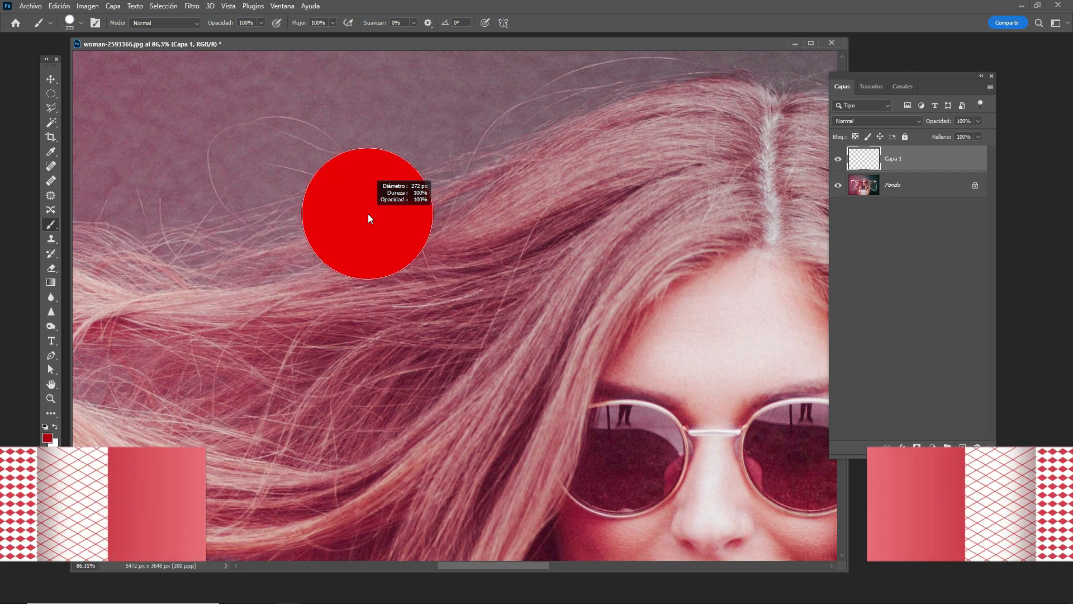
left_click_drag(368, 214, 550, 239)
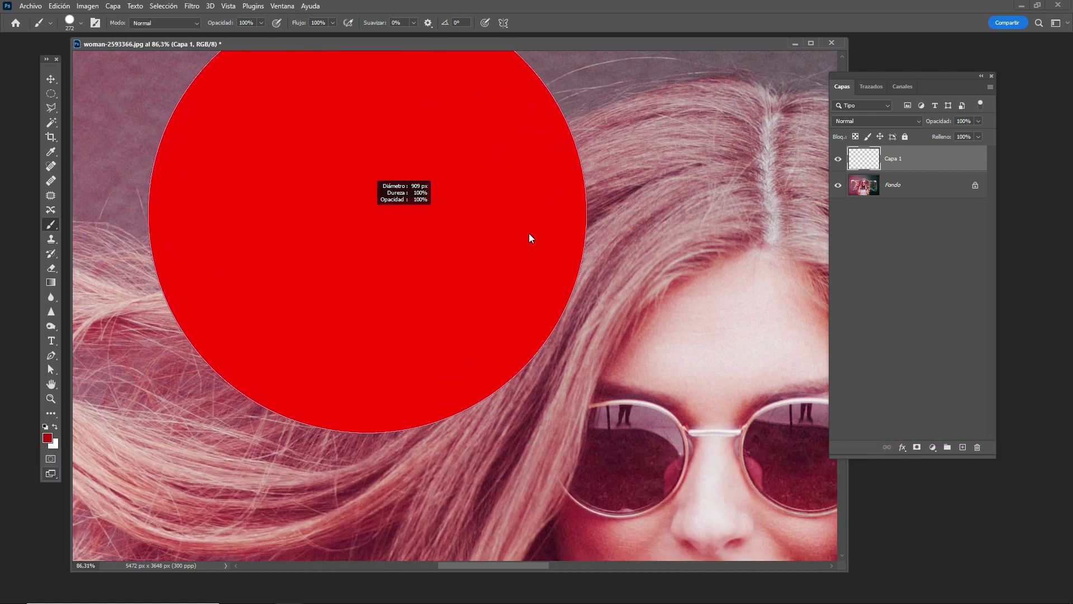
mouse_move(550, 238)
left_mouse_down()
mouse_move(378, 264)
mouse_move(383, 215)
left_mouse_up()
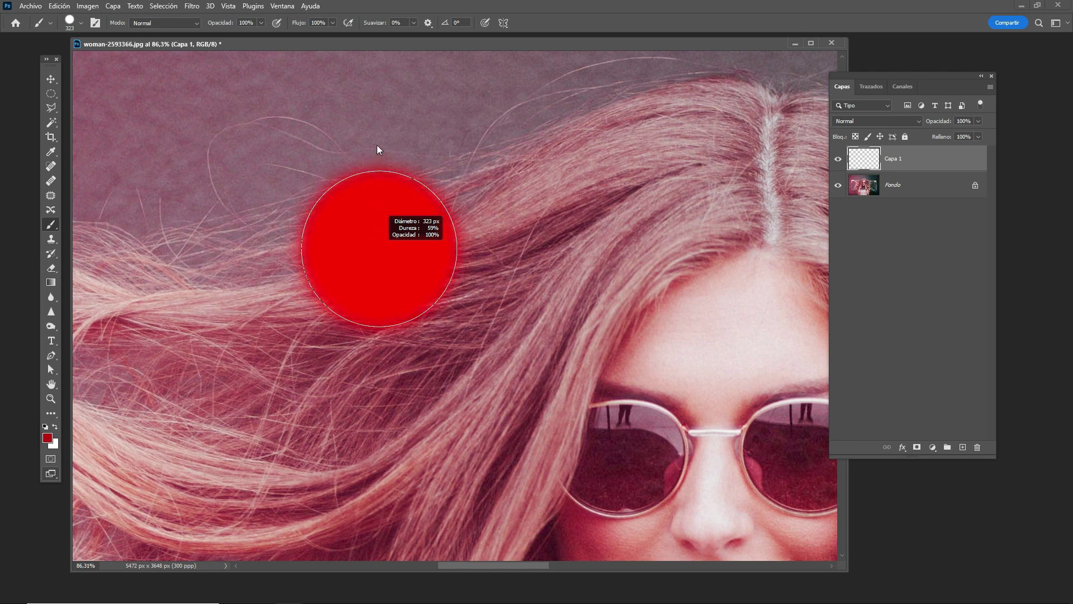
left_click_drag(377, 149, 378, 307)
mouse_move(306, 237)
left_mouse_down()
mouse_move(384, 228)
mouse_move(300, 227)
mouse_move(532, 223)
left_mouse_up()
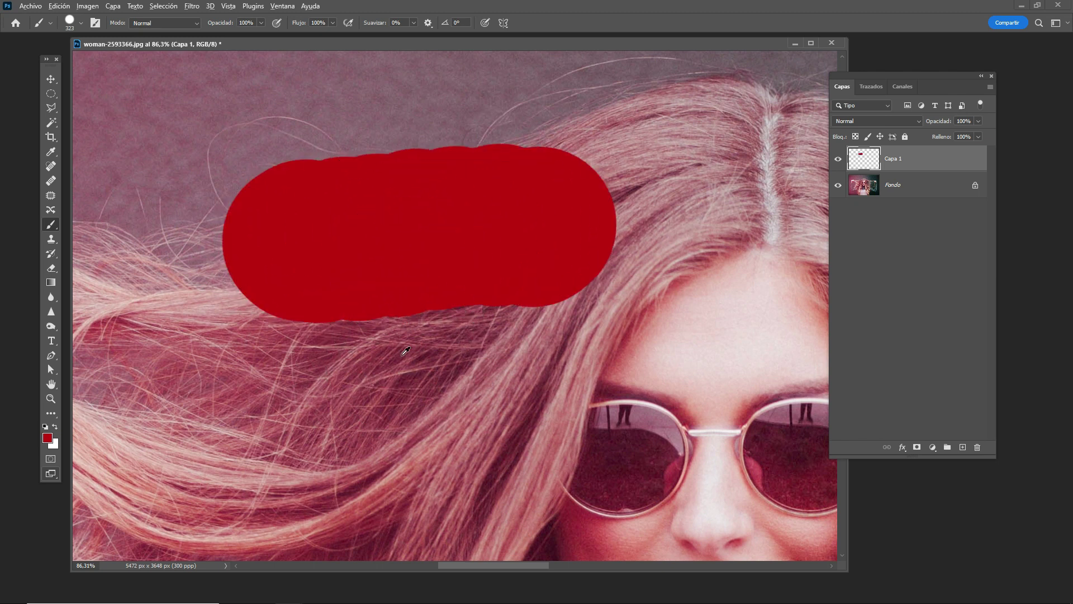
- Paint a softer-edged red stroke below the first, then invert the image with Ctrl+I
left_click_drag(401, 355, 403, 299)
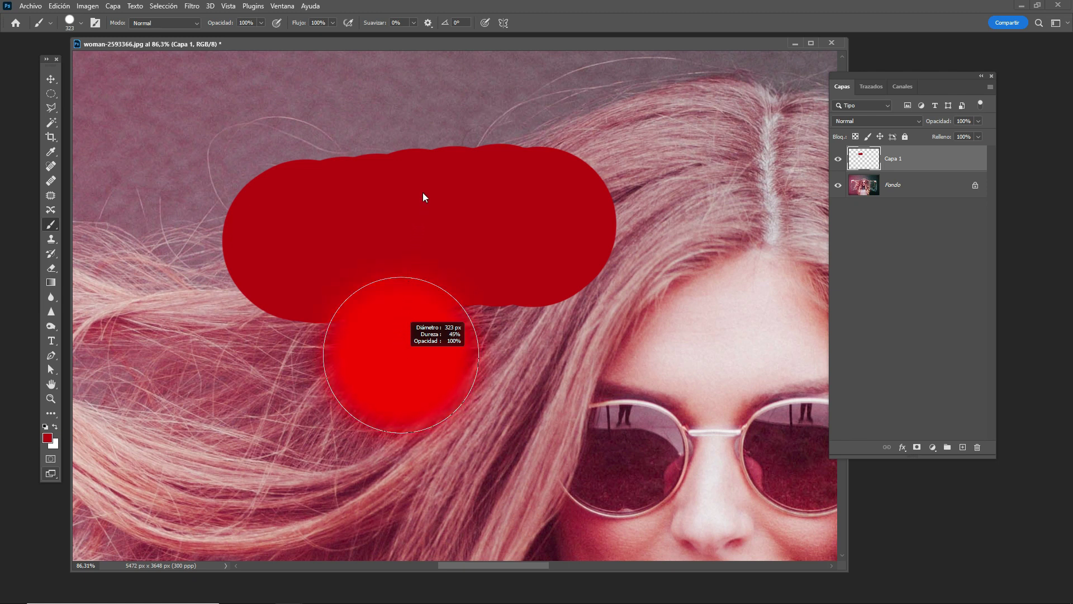
mouse_move(286, 422)
left_mouse_down()
mouse_move(466, 409)
mouse_move(240, 430)
mouse_move(587, 419)
mouse_move(276, 424)
left_mouse_up()
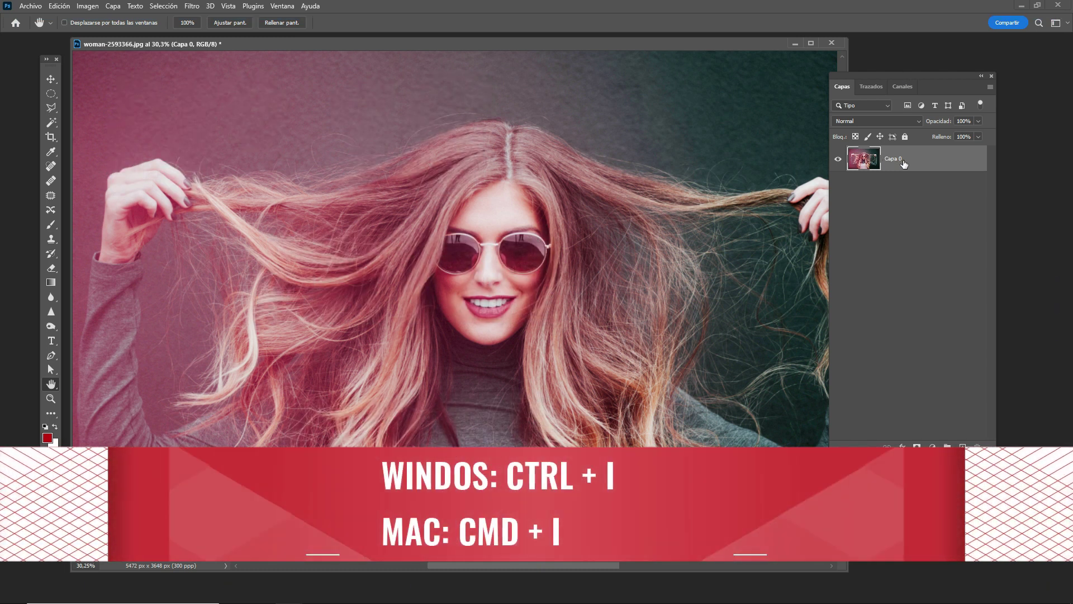
key("ctrl+i")
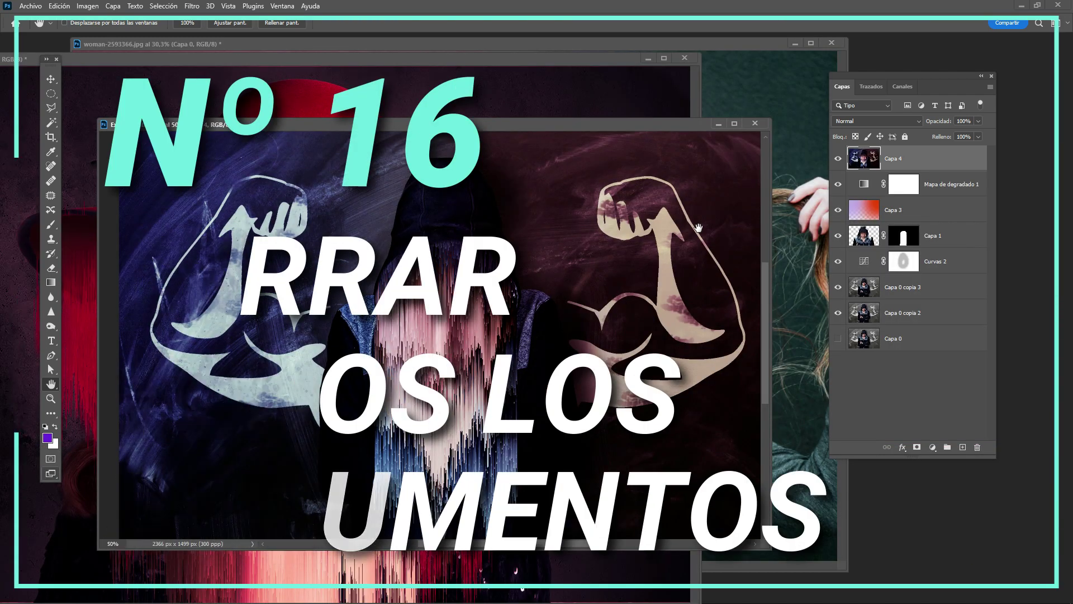
- Close all documents with Ctrl+Alt+W, declining to save changes to Experimento3.psd
left_click_drag(518, 125, 537, 127)
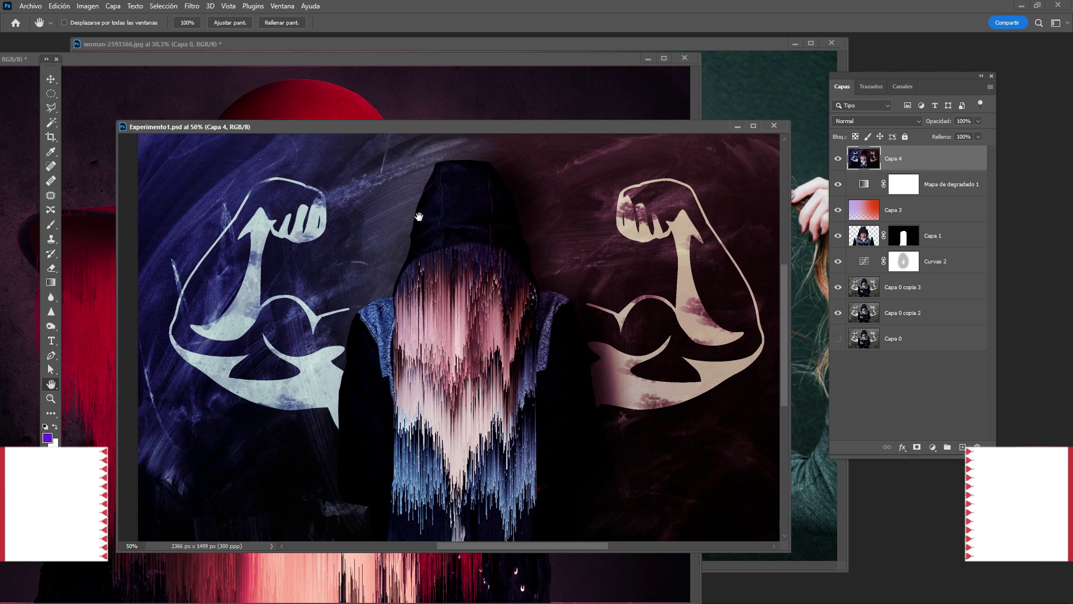
key("ctrl+alt+w")
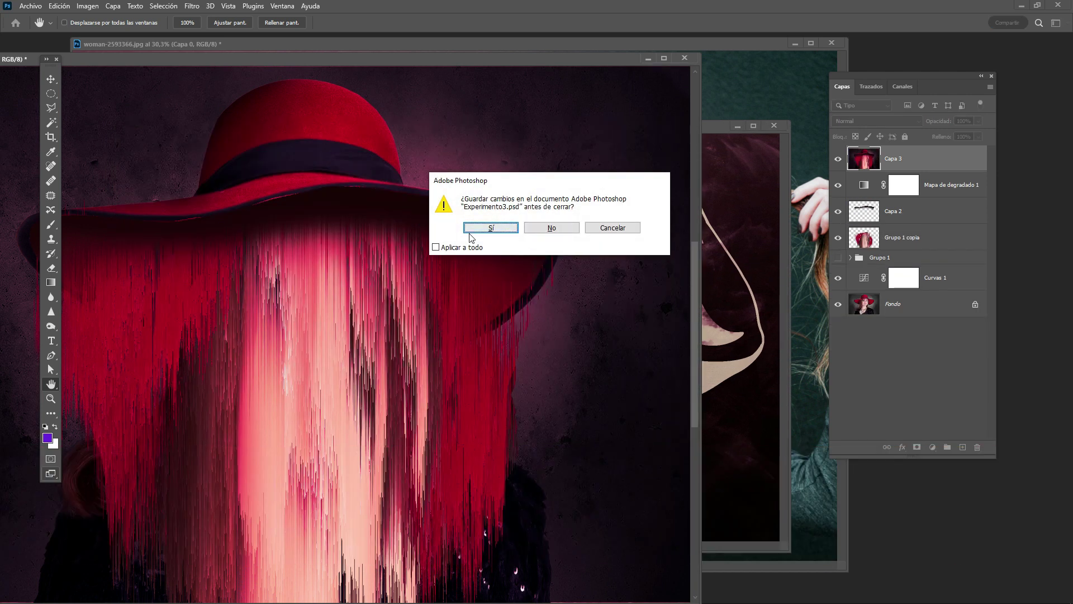
left_click(562, 228)
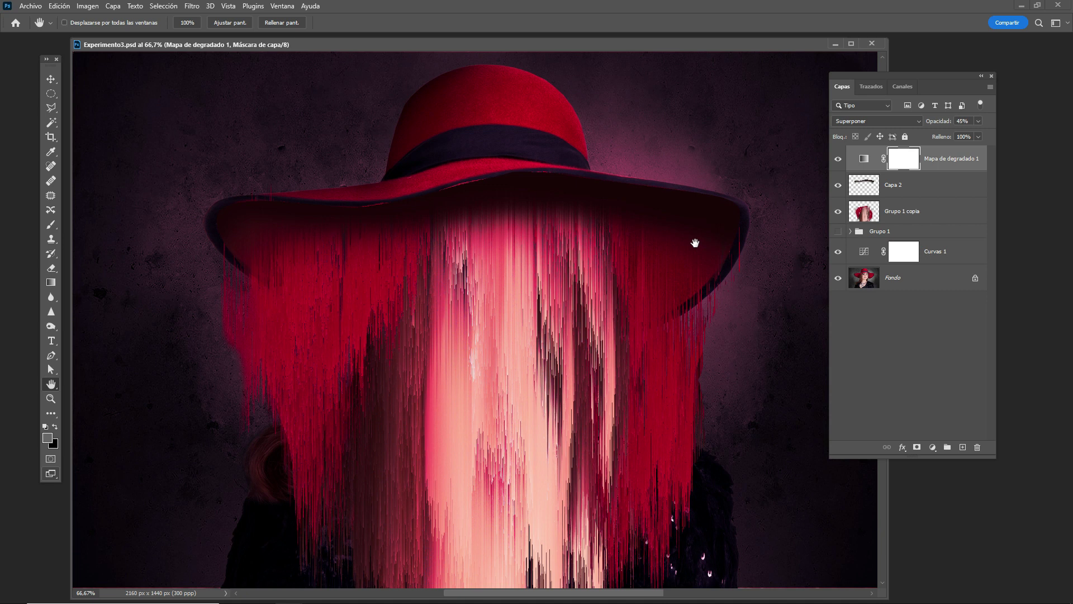
- Stamp Experimento3's visible layers into a new top layer, Capa 3, with Shift+Ctrl+Alt+E
key("ctrl+shift+alt+e")
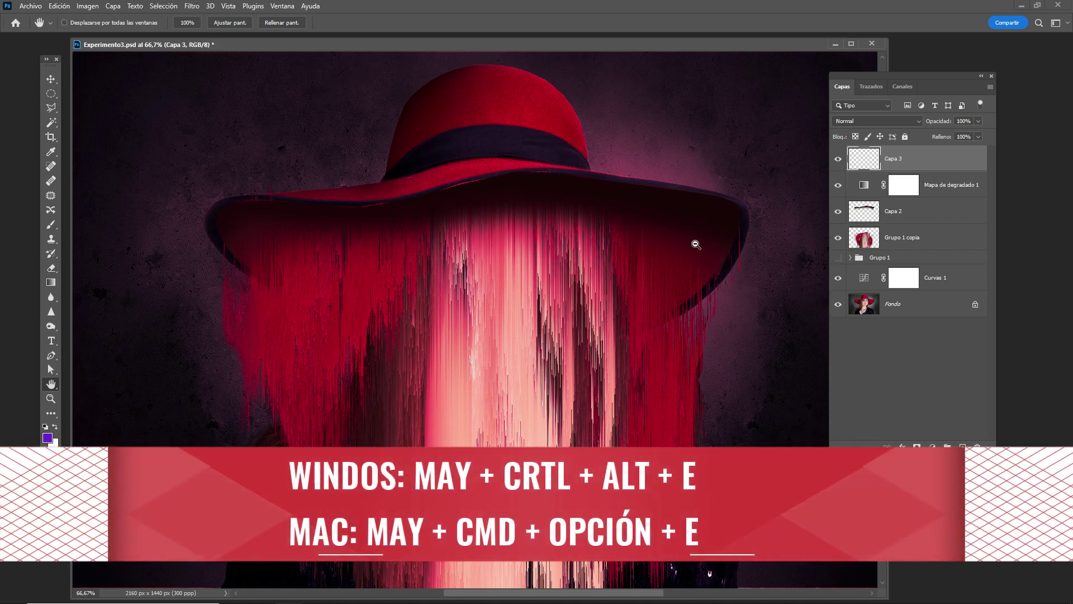